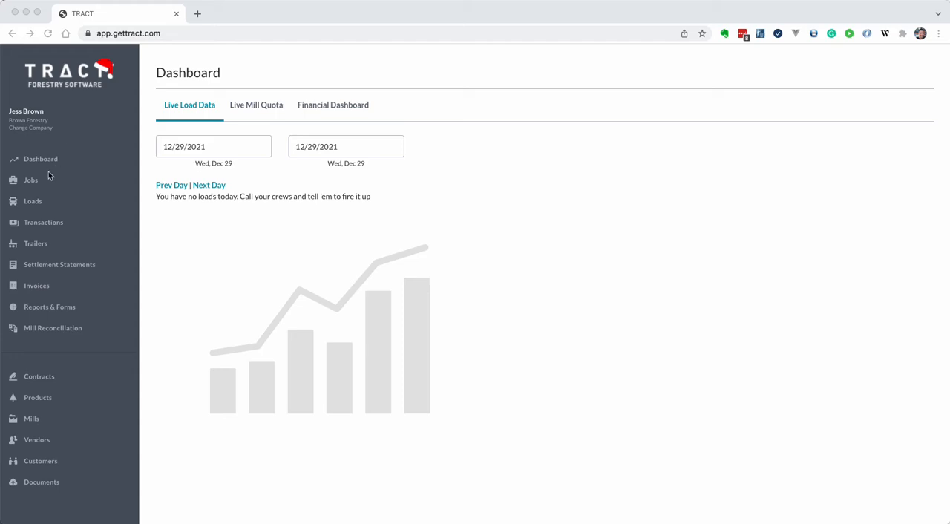
# - Upload bitcoin.pdf and what-is-lorem-ipsum-why-designers-use.png to the documents of the AAA job
pyautogui.click(31, 181)
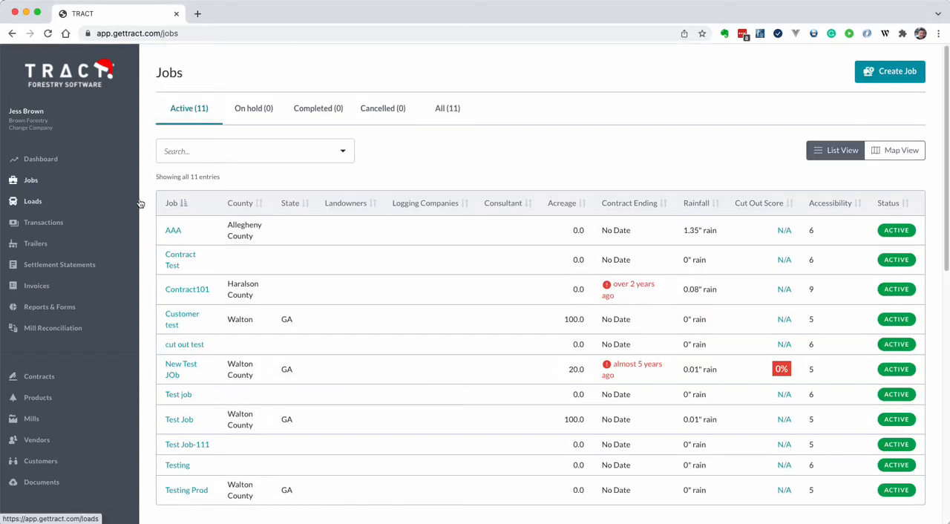
pyautogui.click(178, 235)
pyautogui.scroll(-3, 531, 399)
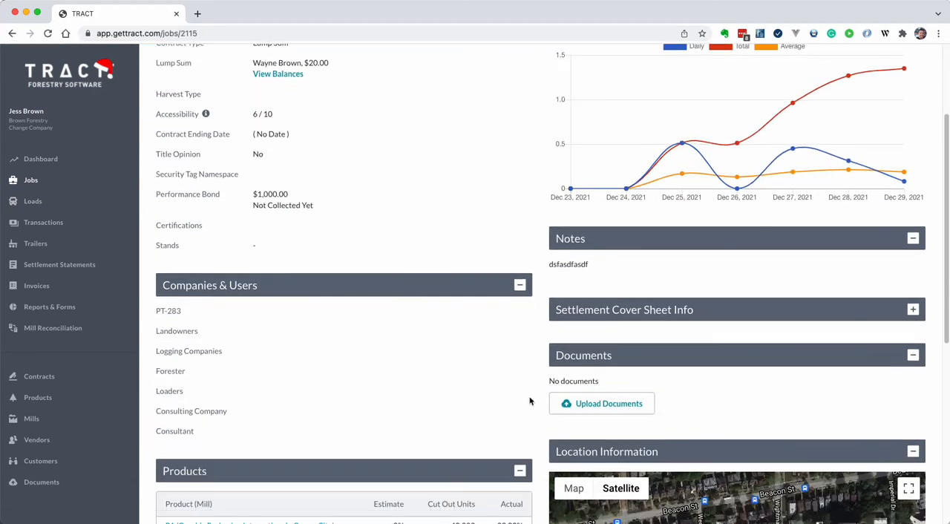
pyautogui.scroll(-3, 571, 382)
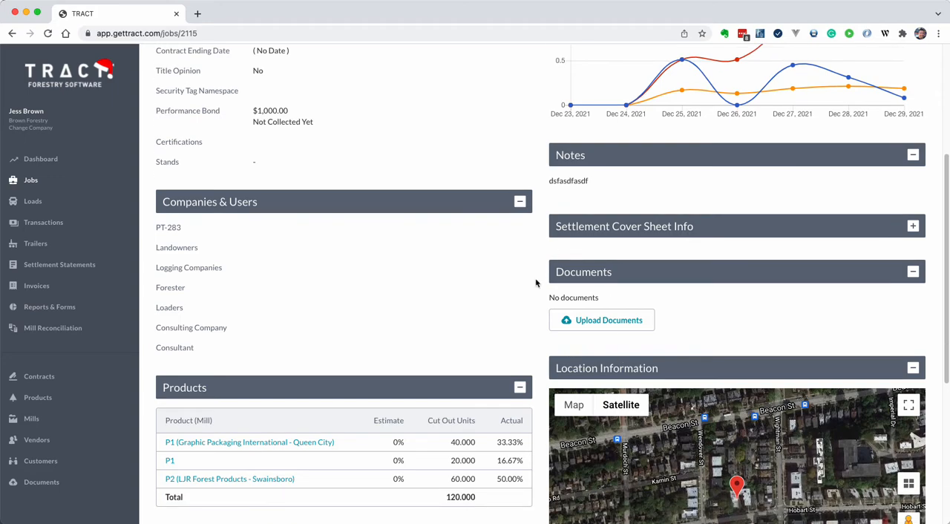
pyautogui.click(600, 325)
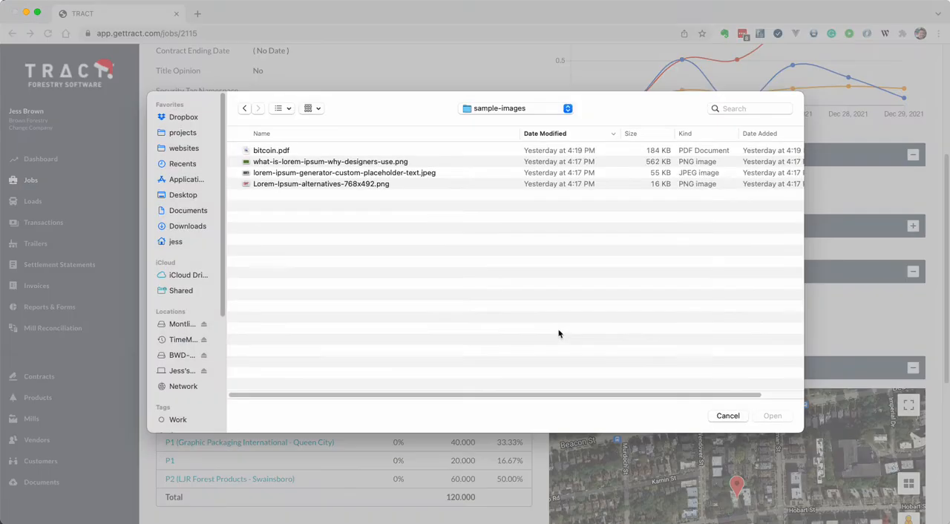
pyautogui.click(291, 151)
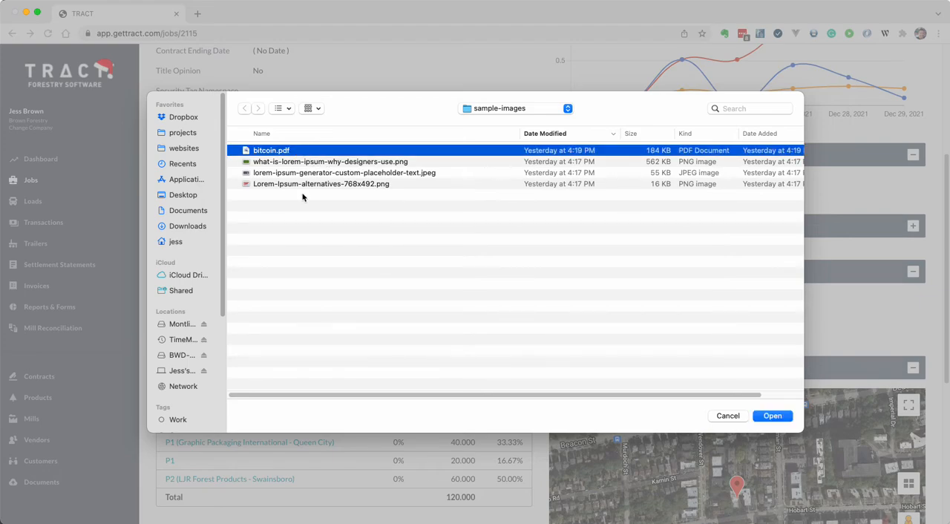
pyautogui.keyDown('shift'); pyautogui.click(327, 187); pyautogui.keyUp('shift')
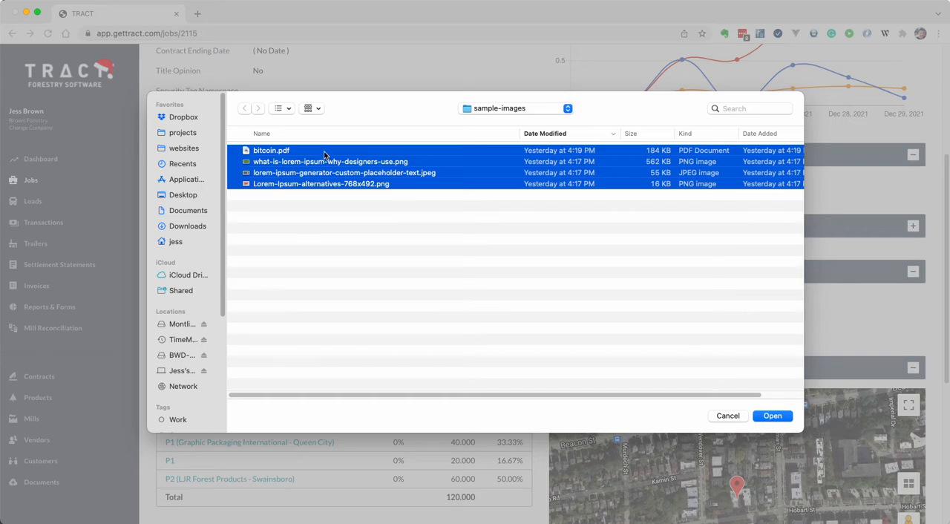
pyautogui.click(324, 152)
pyautogui.keyDown('super'); pyautogui.click(334, 162); pyautogui.keyUp('super')
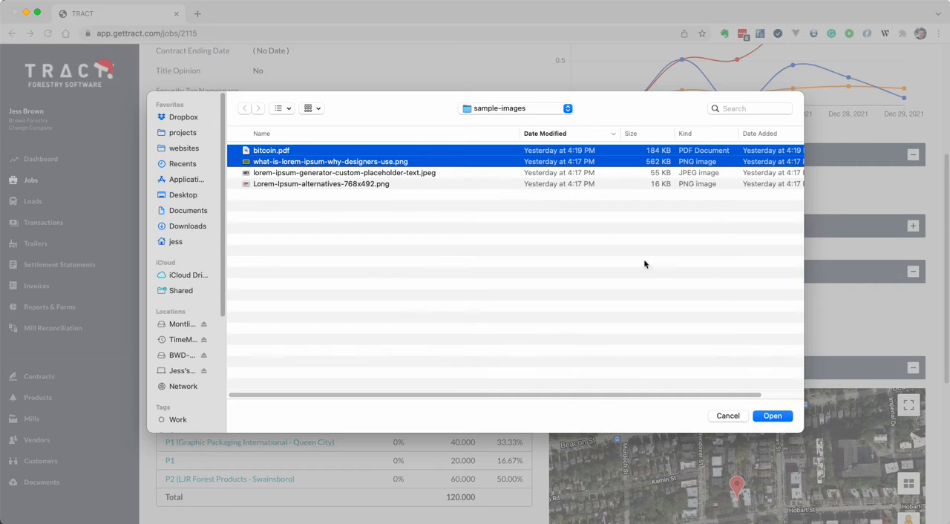
pyautogui.click(774, 416)
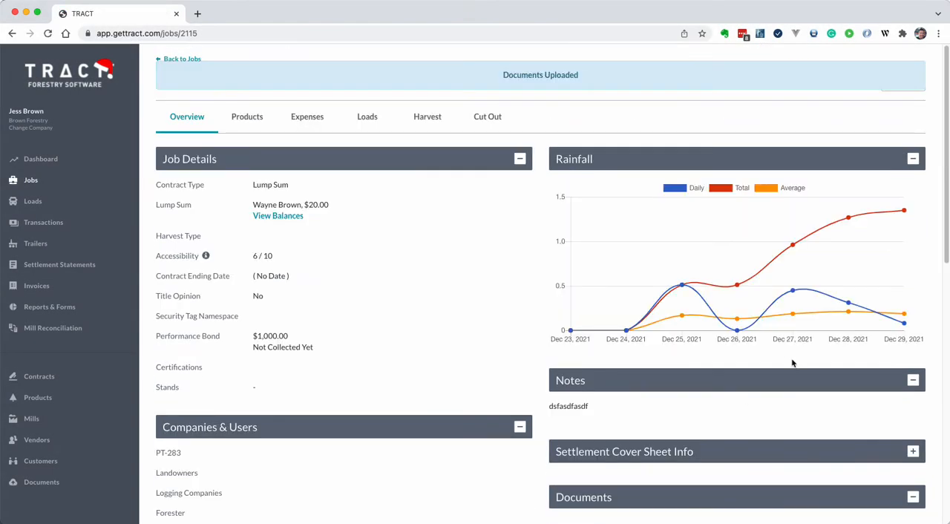
# - Preview the uploaded what-is-lorem-ipsum-why-designers-use.png from the job's documents and return to the job
pyautogui.scroll(-5, 744, 399)
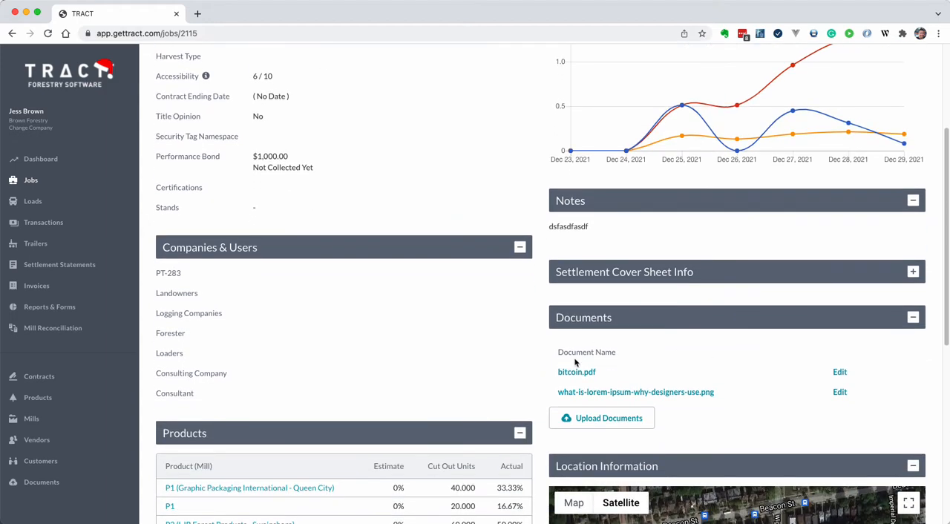
pyautogui.scroll(-1, 588, 386)
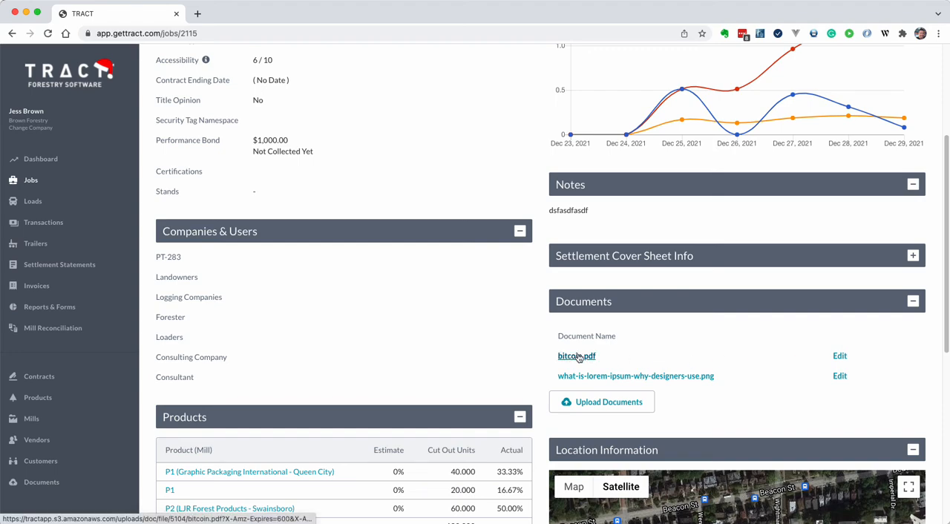
pyautogui.click(582, 375)
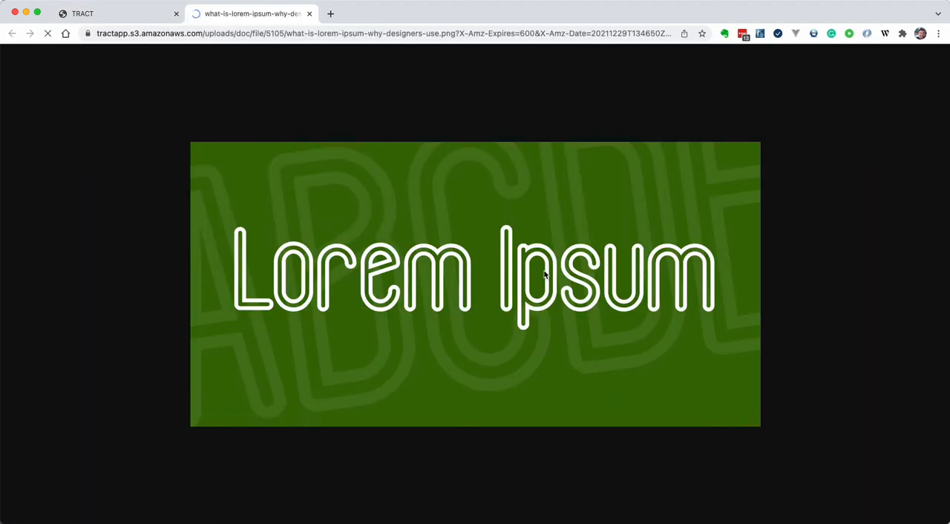
pyautogui.press('super+w')
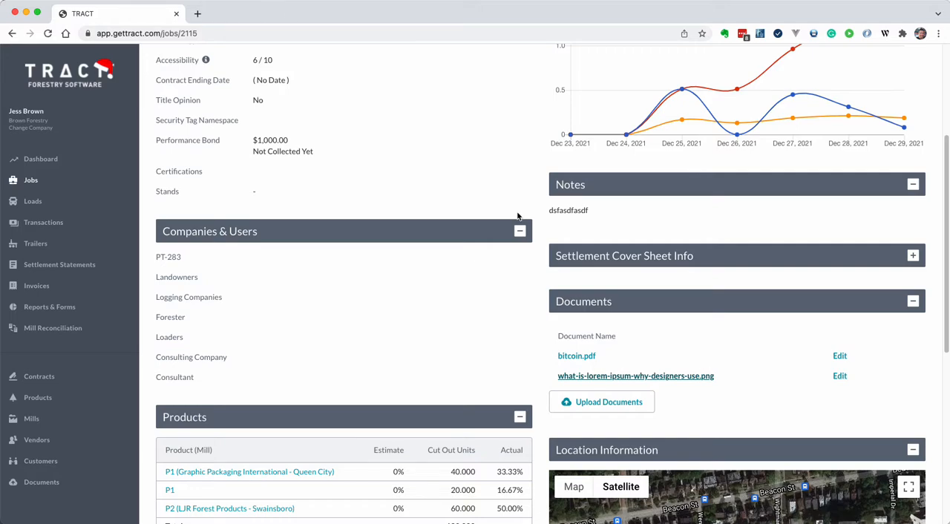
# - Edit the what-is-lorem-ipsum-why-designers-use.png document, setting its name to "new name" and its description to "sdfasdfafs"
pyautogui.click(840, 376)
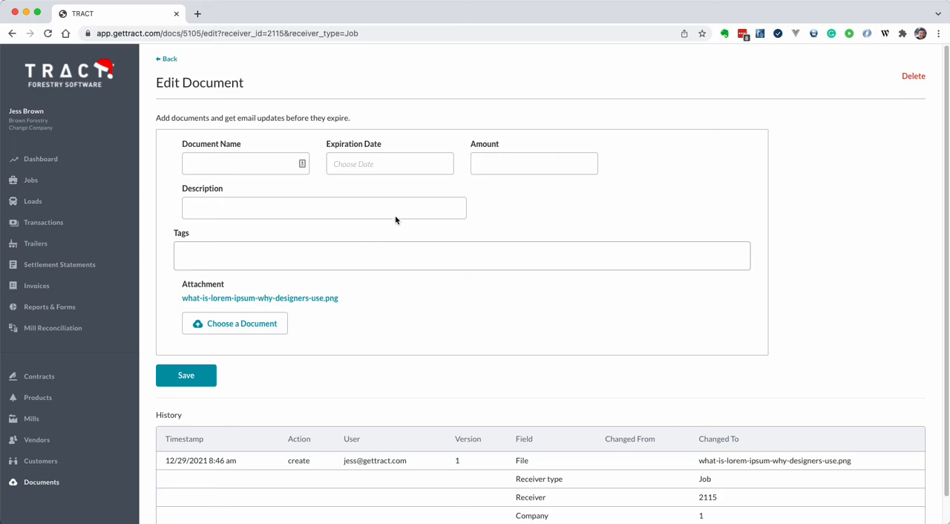
pyautogui.click(231, 161)
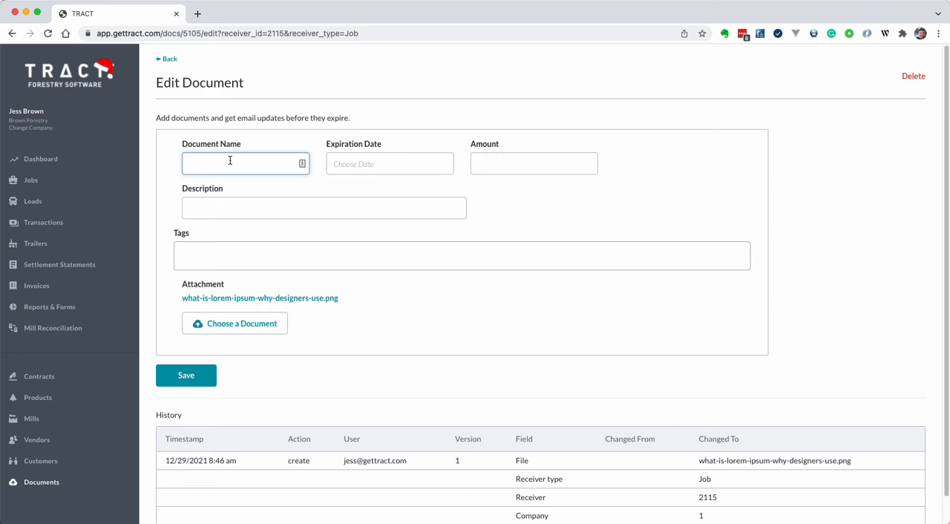
pyautogui.write('new name')
pyautogui.click(260, 206)
pyautogui.write('sdfasdfafs')
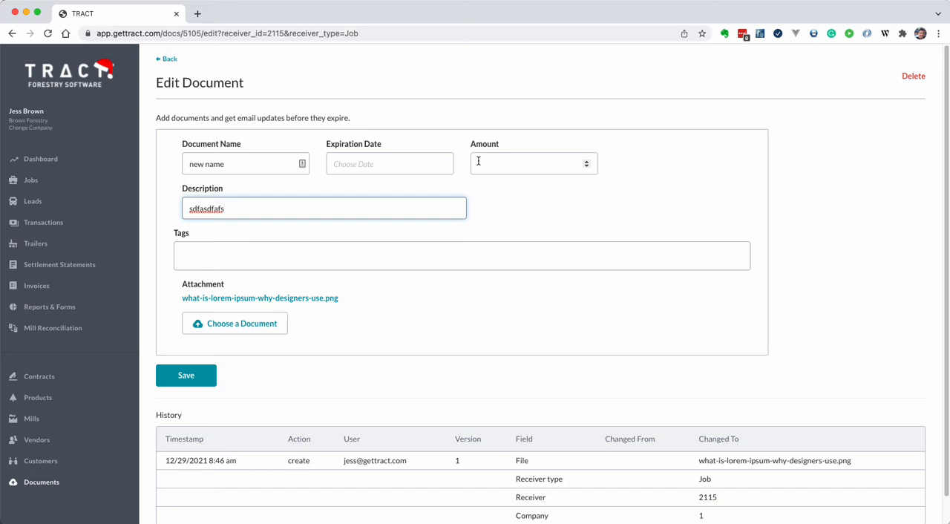
# - Add the tag "Document" to the document and save it
pyautogui.click(290, 253)
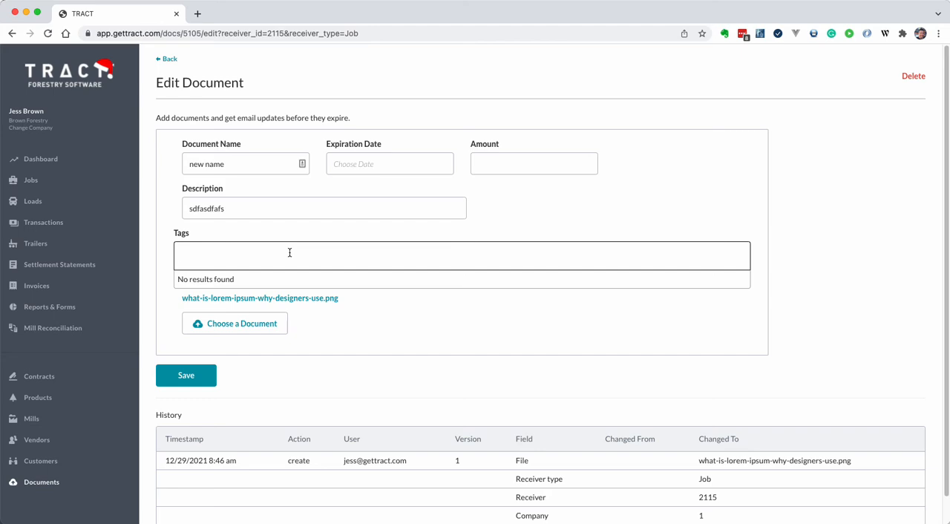
pyautogui.write('Document')
pyautogui.press('Return')
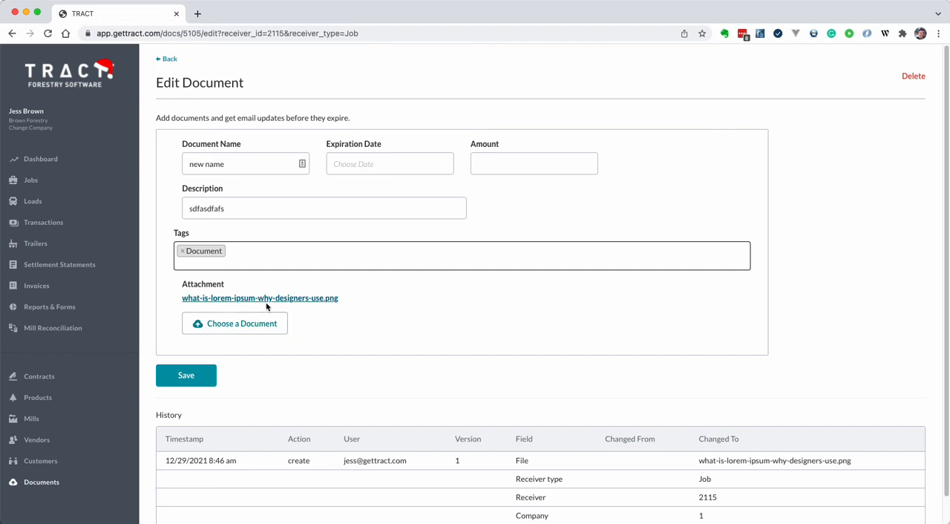
pyautogui.scroll(-1, 307, 367)
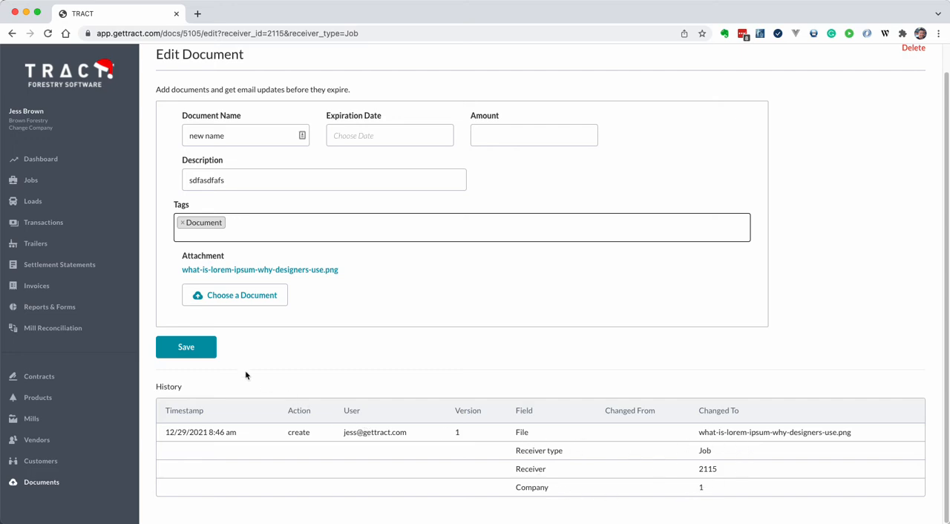
pyautogui.click(186, 347)
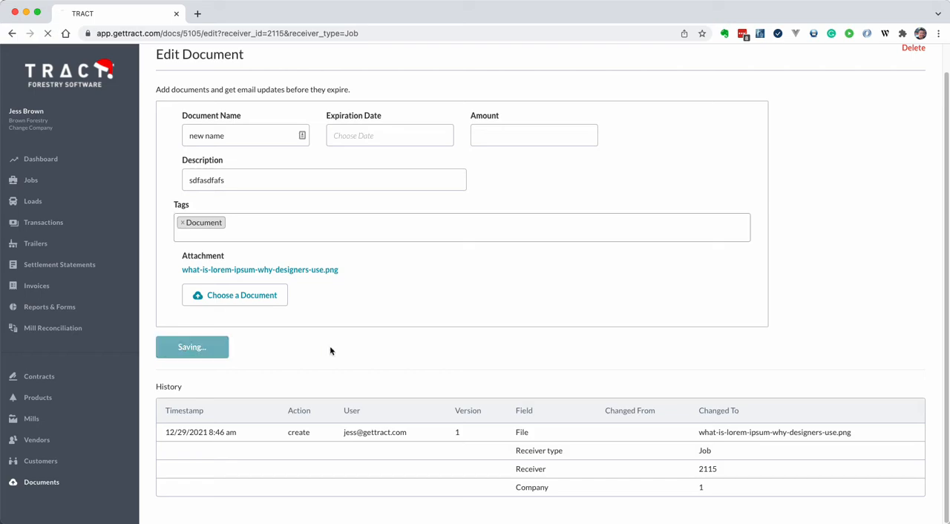
# - Reopen the "new name" document from the job to review its saved details and history, and return to the job
pyautogui.scroll(-5, 446, 357)
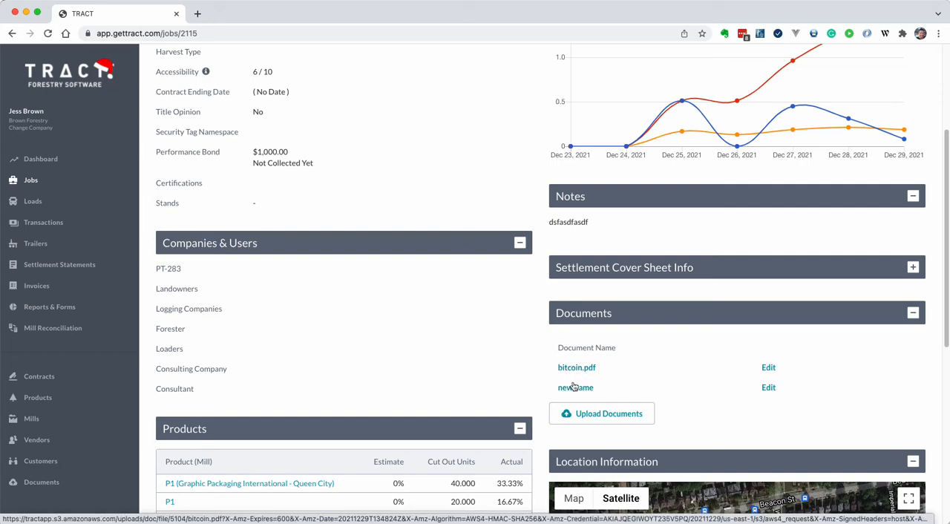
pyautogui.click(768, 388)
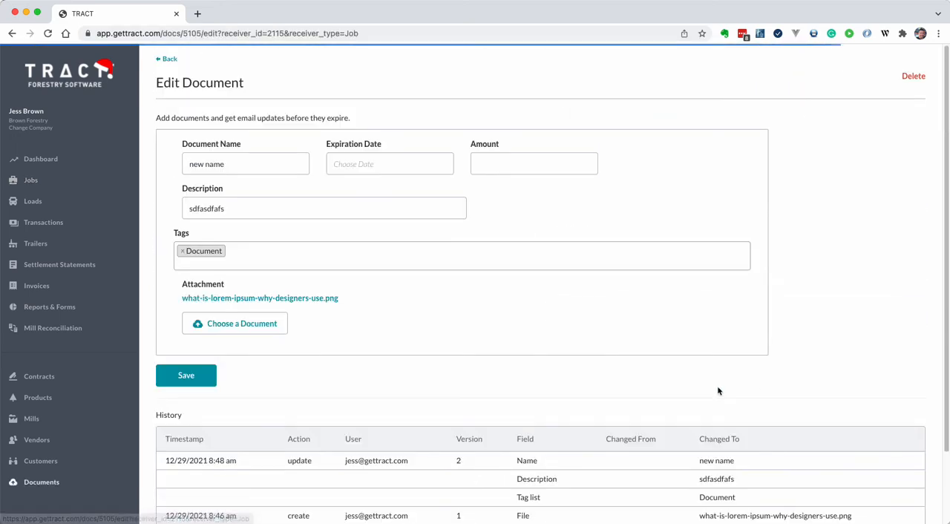
pyautogui.click(248, 165)
pyautogui.press('super+[')
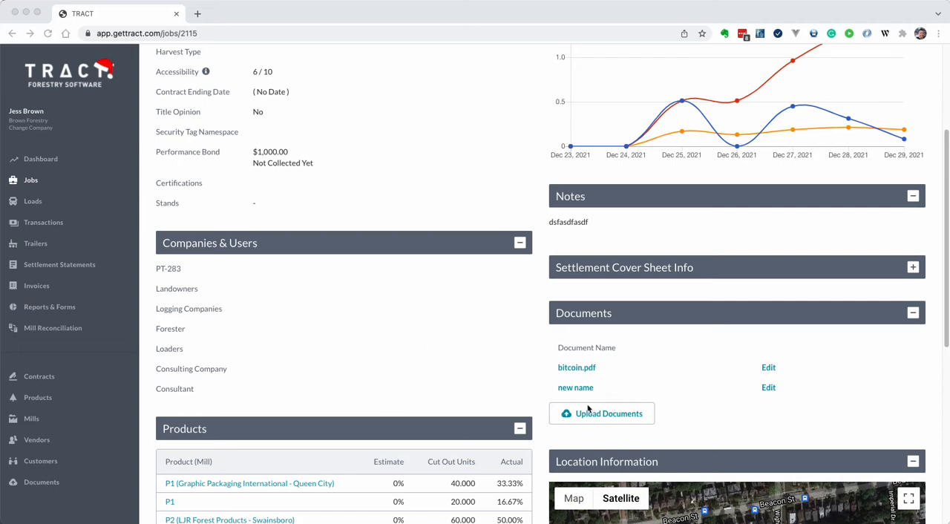
# - Upload lorem-ipsum-generator-custom-placeholder-text.jpeg and Lorem-Ipsum-alternatives-768x492.png to the documents of the Black Trucking vendor
pyautogui.click(36, 441)
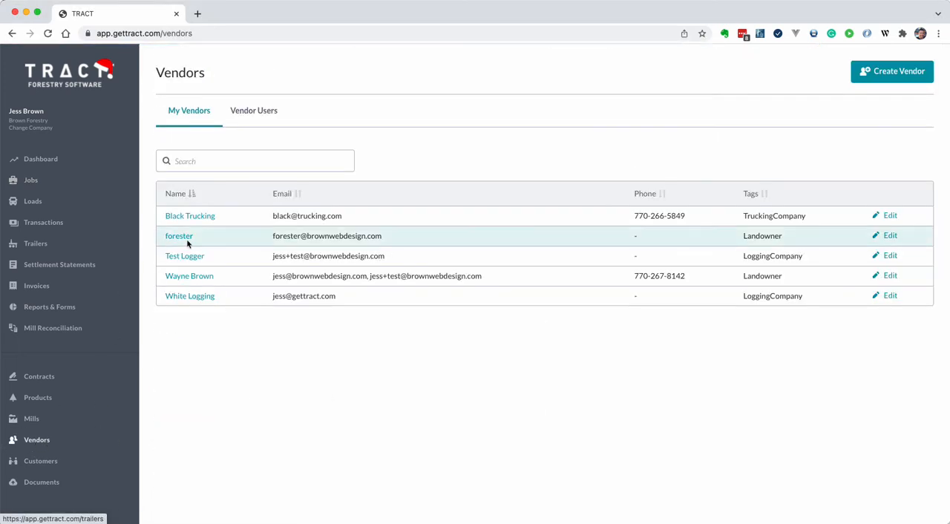
pyautogui.click(206, 216)
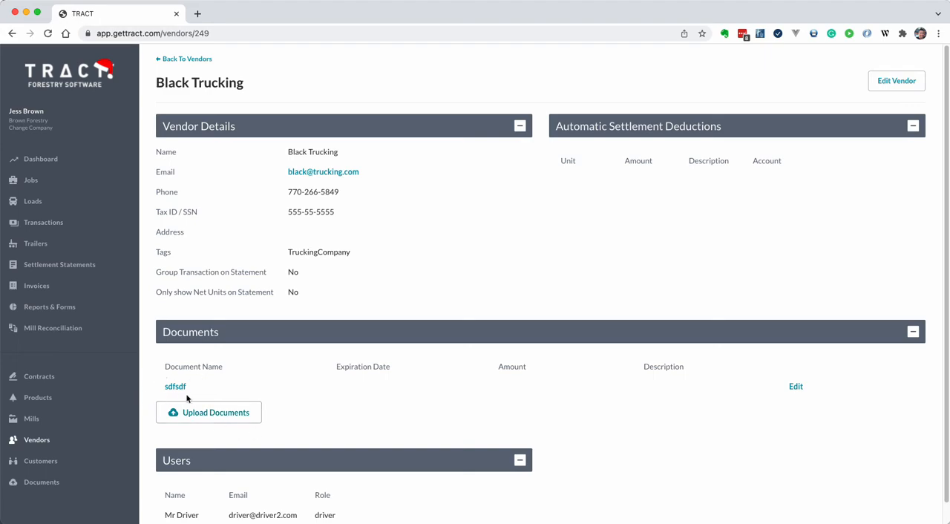
pyautogui.click(202, 413)
pyautogui.click(341, 184)
pyautogui.keyDown('shift'); pyautogui.click(343, 174); pyautogui.keyUp('shift')
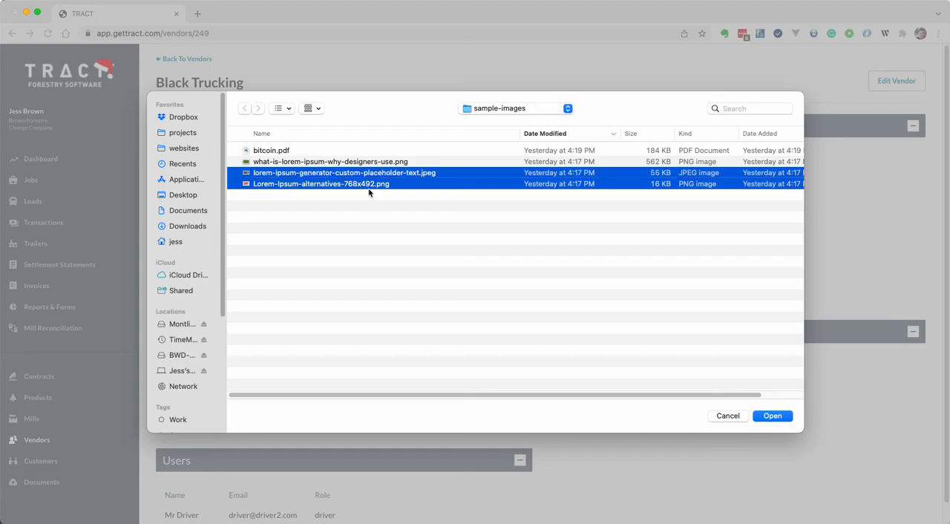
pyautogui.click(787, 416)
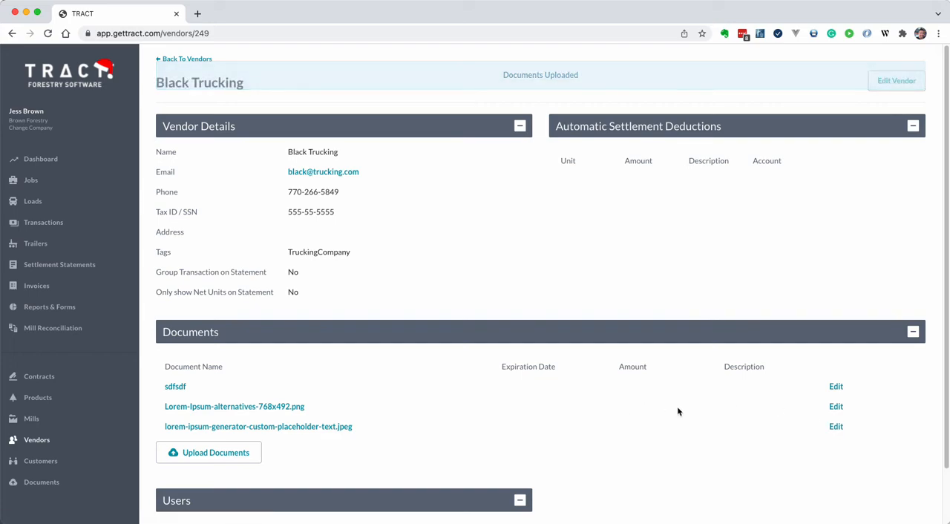
# - Edit the vendor's lorem-ipsum-generator-custom-placeholder-text.jpeg document, setting its expiration date to 12/29/2021 and its amount to 1000
pyautogui.click(836, 426)
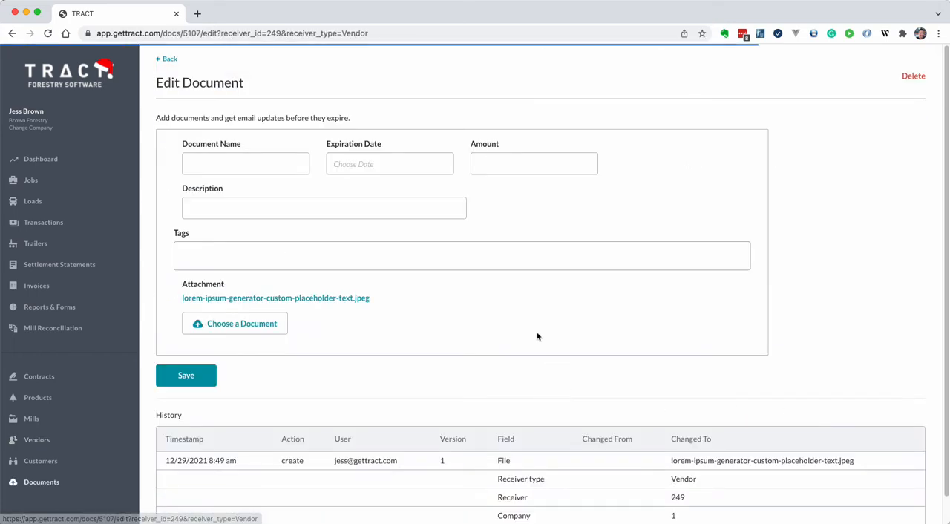
pyautogui.click(382, 160)
pyautogui.click(421, 313)
pyautogui.click(493, 164)
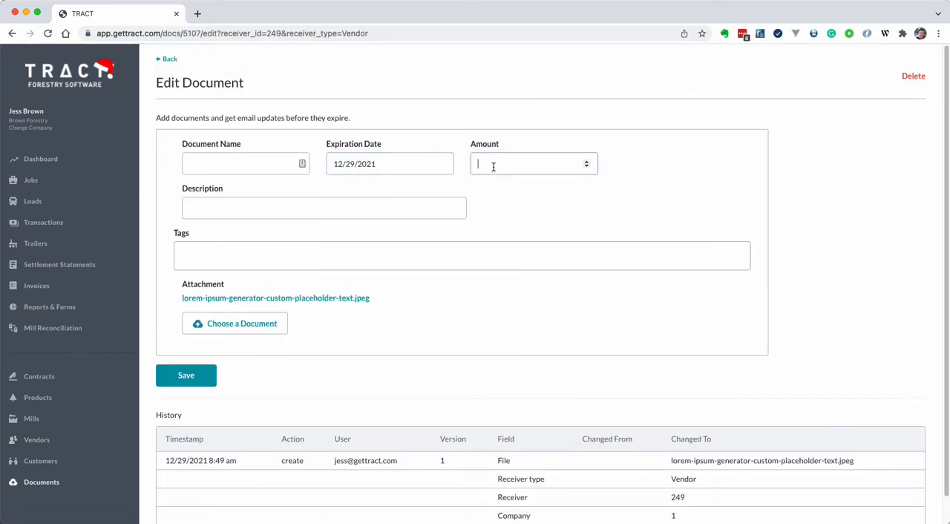
pyautogui.write('1000')
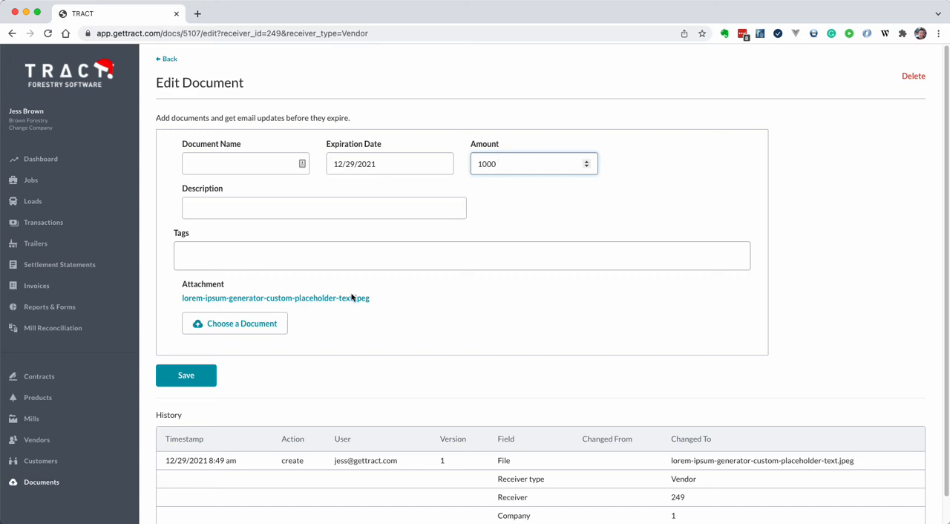
# - Add the tag "Insurance" to the vendor's document and save it
pyautogui.click(241, 244)
pyautogui.write('In')
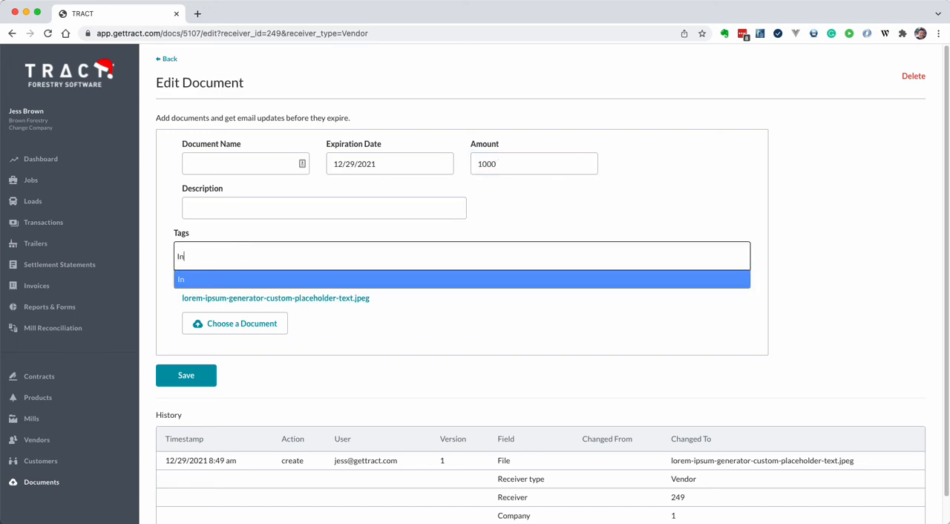
pyautogui.write('surance')
pyautogui.press('Return')
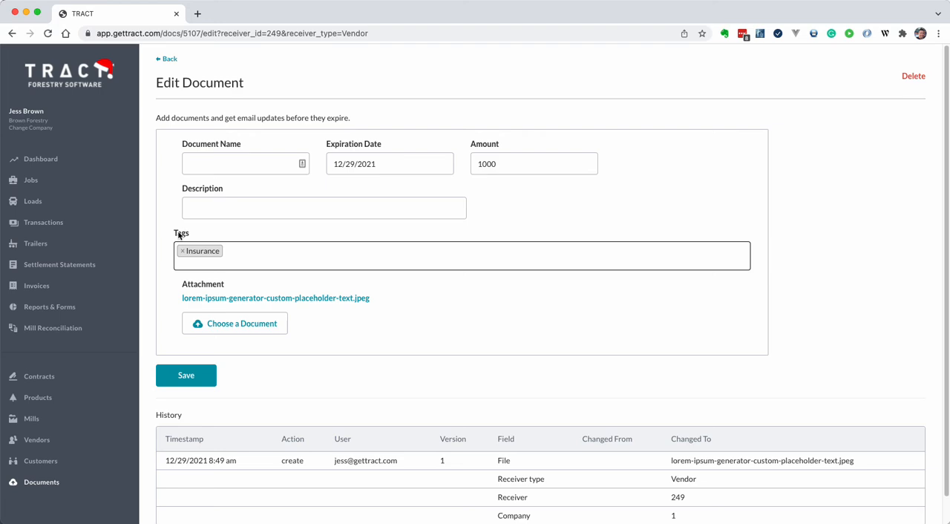
pyautogui.click(186, 374)
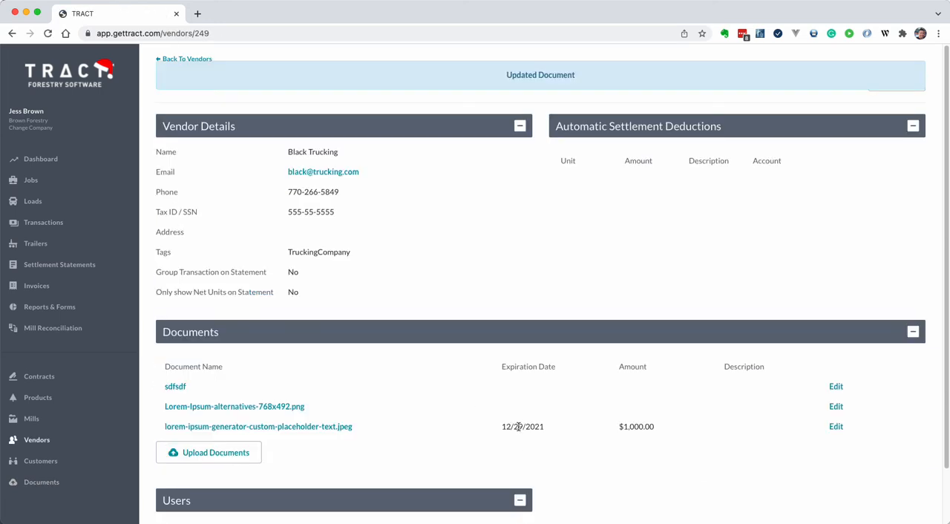
# - Check the JPEG document's expiration date, amount and description in the vendor's document list
pyautogui.tripleClick(519, 427)
pyautogui.doubleClick(643, 427)
pyautogui.click(710, 432)
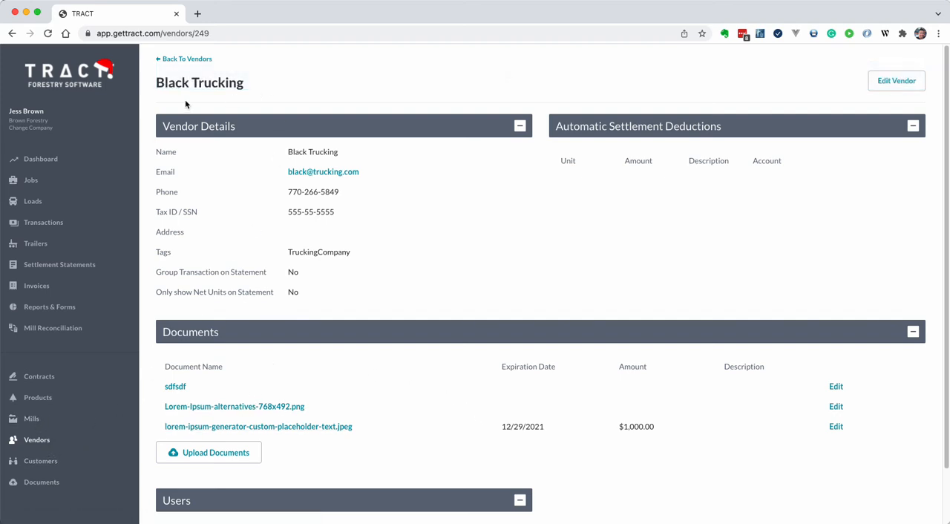
# - Open the documents page of Black Trucking's driver from the list of vendor users
pyautogui.click(184, 60)
pyautogui.click(253, 115)
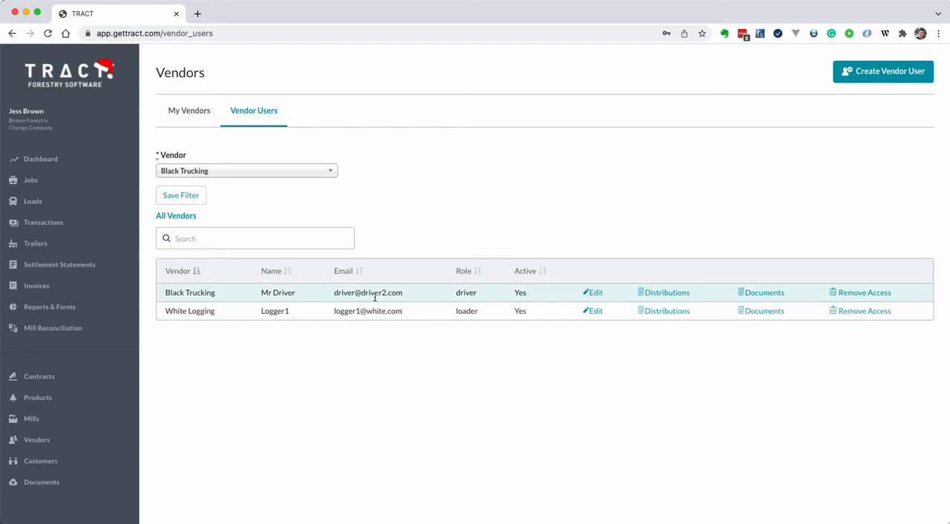
pyautogui.click(761, 294)
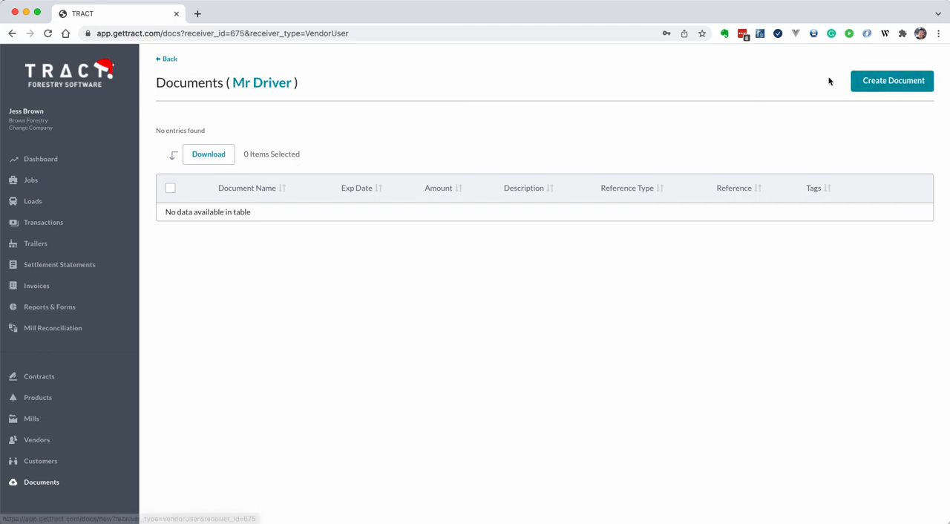
# - Start a new document for White Logging's loader from the list of vendor users
pyautogui.press('super+bracketleft')
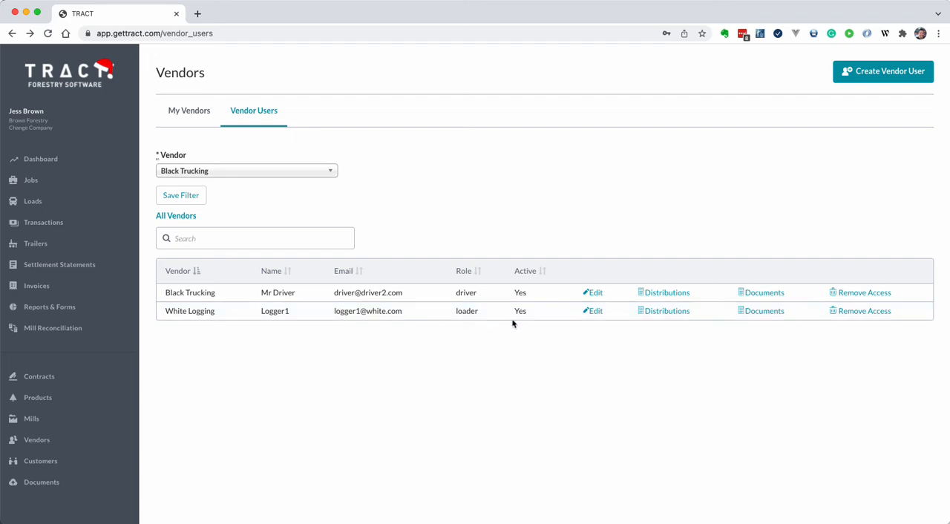
pyautogui.click(766, 311)
pyautogui.click(877, 86)
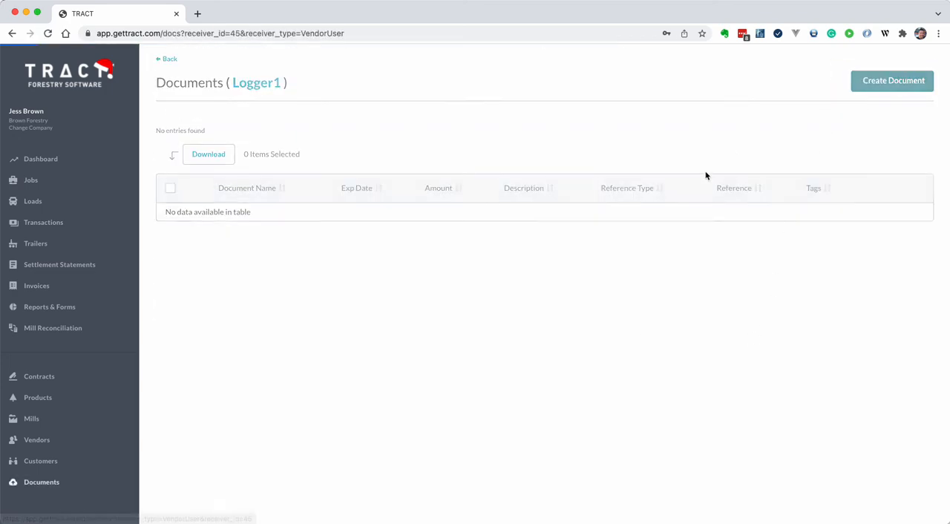
pyautogui.click(243, 164)
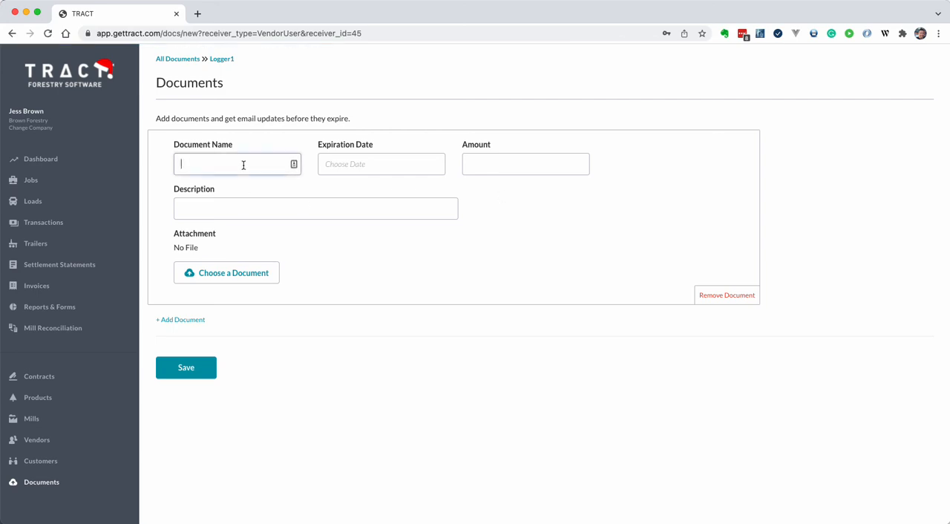
# - Add two more blank document entries to the form, and return to the vendor users list without saving
pyautogui.click(194, 320)
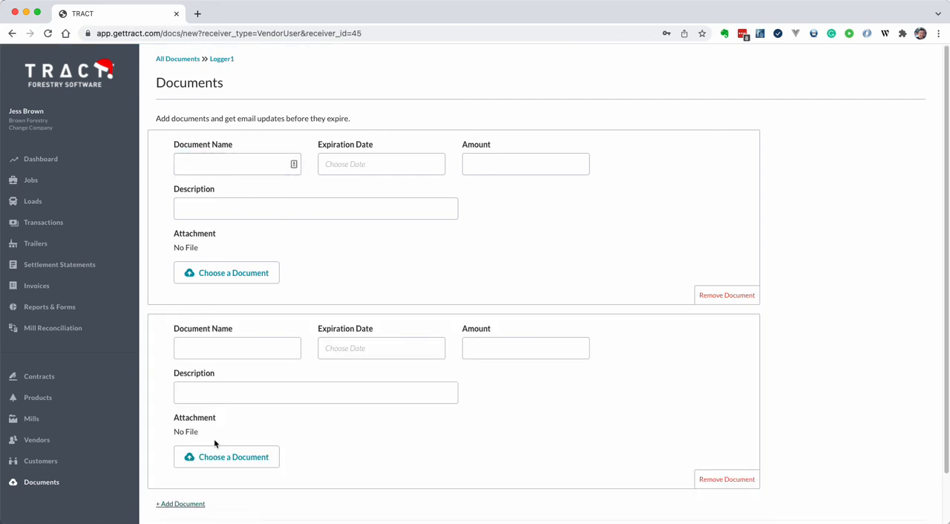
pyautogui.scroll(-2, 223, 446)
pyautogui.click(199, 451)
pyautogui.scroll(2, 262, 427)
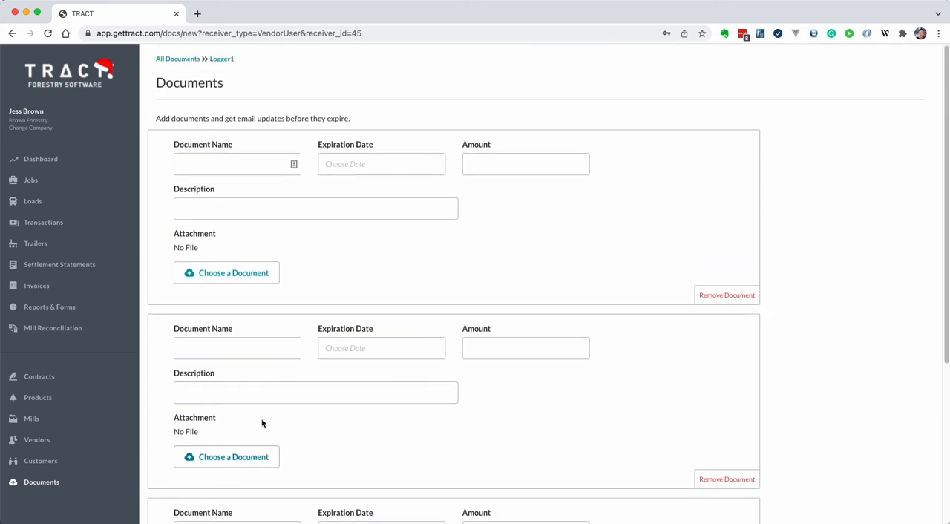
pyautogui.press('super+bracketleft')
pyautogui.press('super+bracketleft')
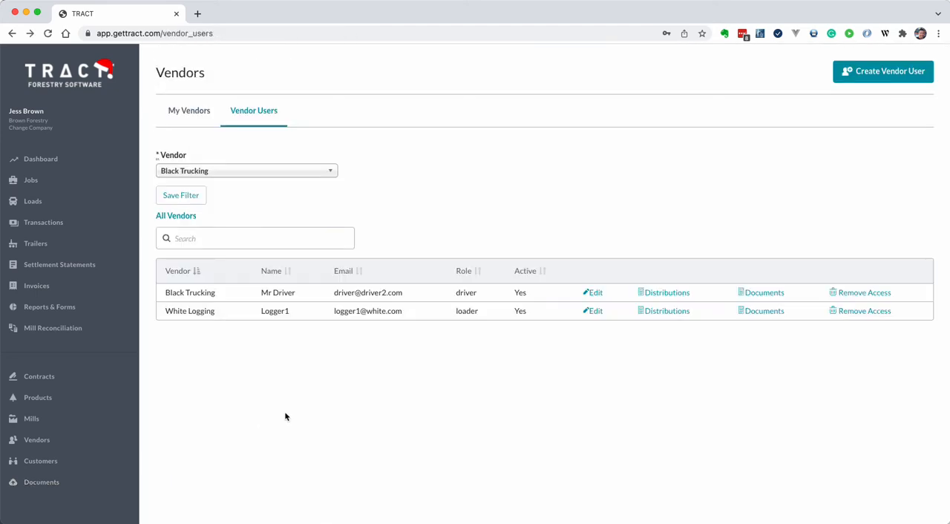
# - View the November 17, 2021 invoice as a PDF and return to the invoice list
pyautogui.click(33, 288)
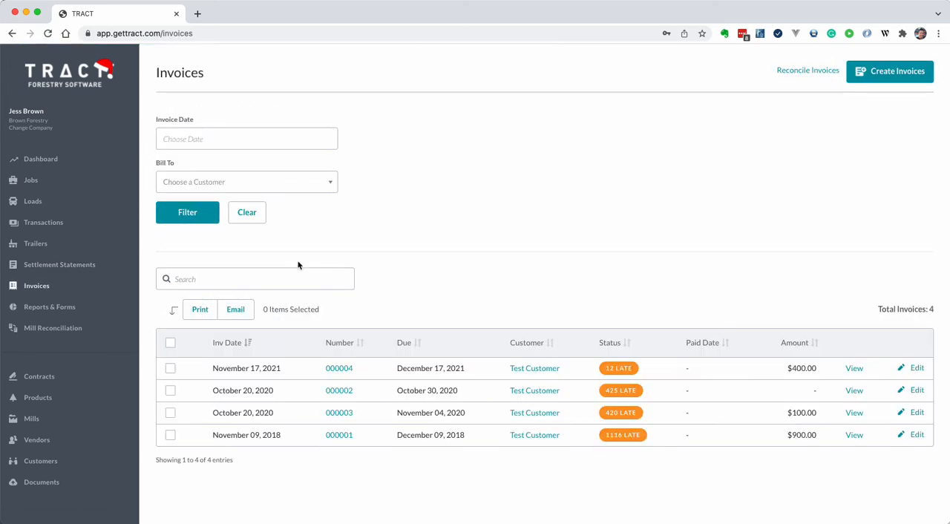
pyautogui.click(333, 370)
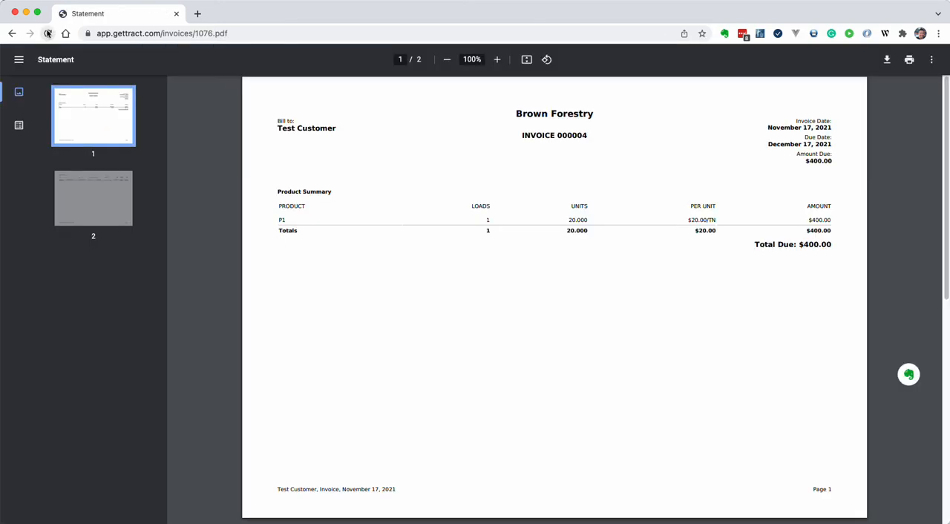
pyautogui.click(12, 34)
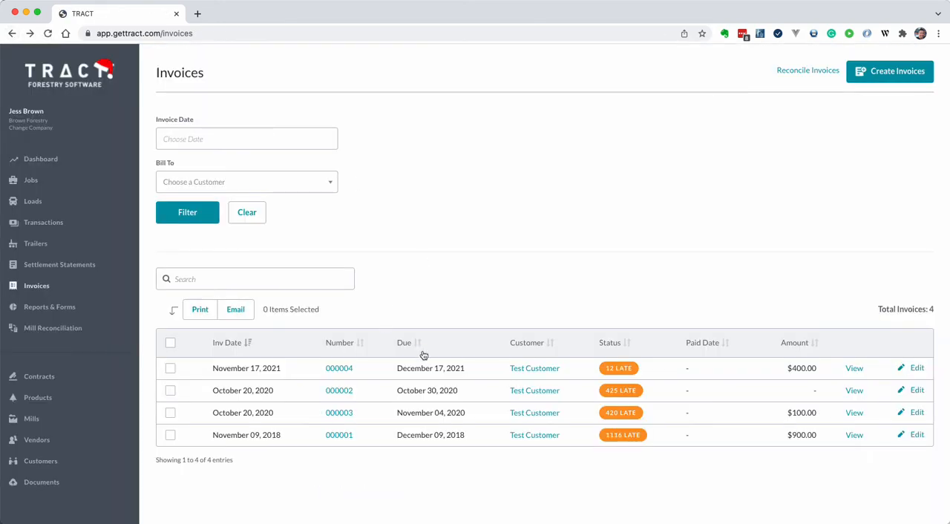
# - Edit the November 17, 2021 invoice and upload what-is-lorem-ipsum-why-designers-use.png to its documents
pyautogui.click(917, 368)
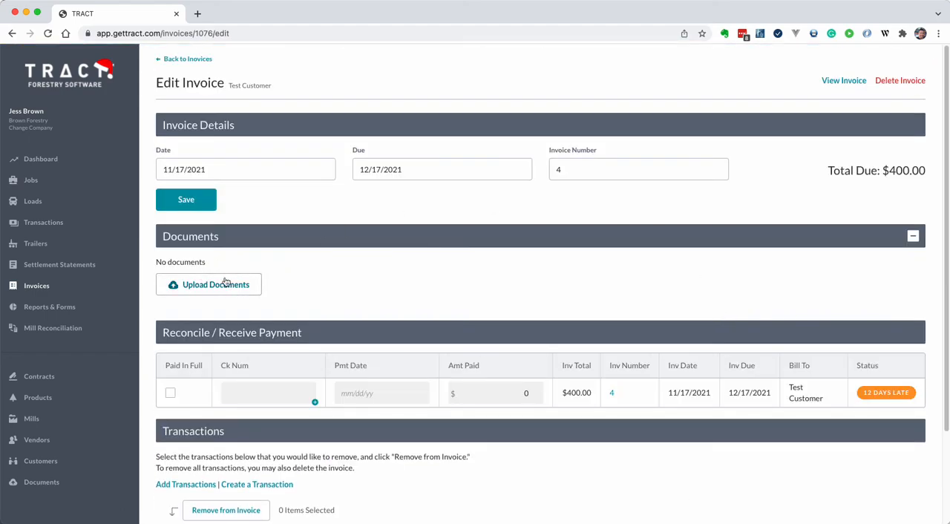
pyautogui.click(361, 288)
pyautogui.doubleClick(294, 163)
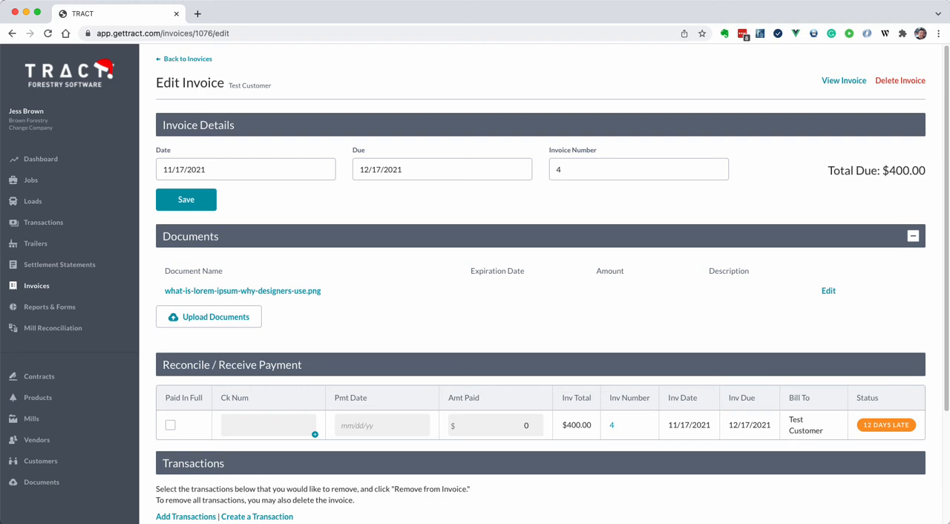
# - Open the list of all documents and check the reference types of the invoice, vendor and job documents
pyautogui.click(32, 484)
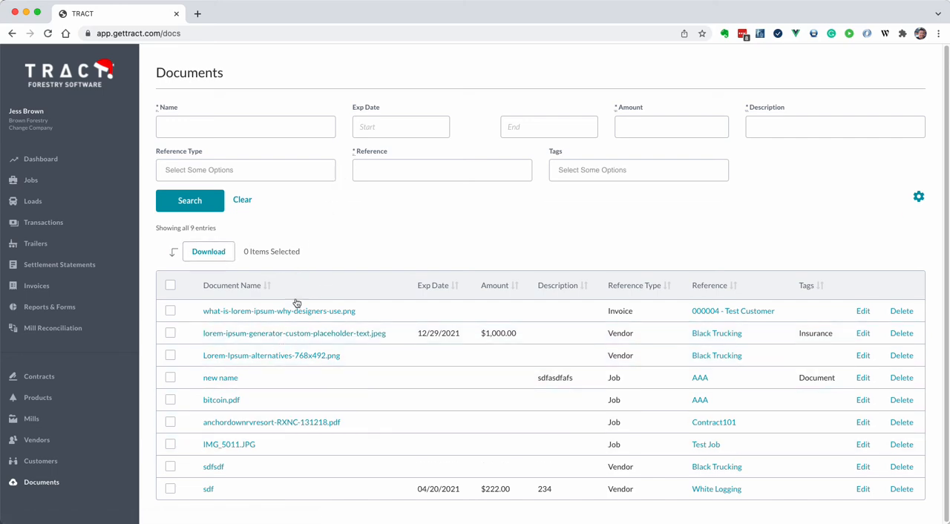
pyautogui.doubleClick(629, 310)
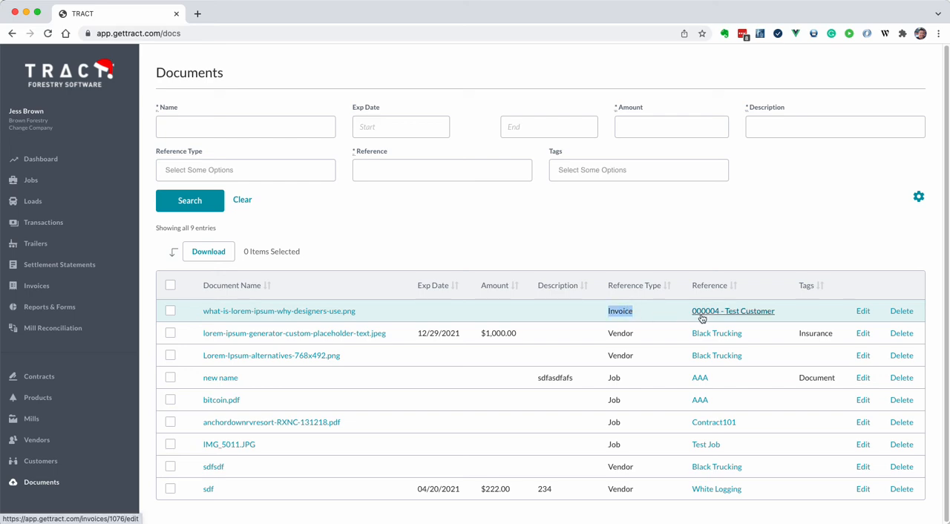
pyautogui.doubleClick(627, 334)
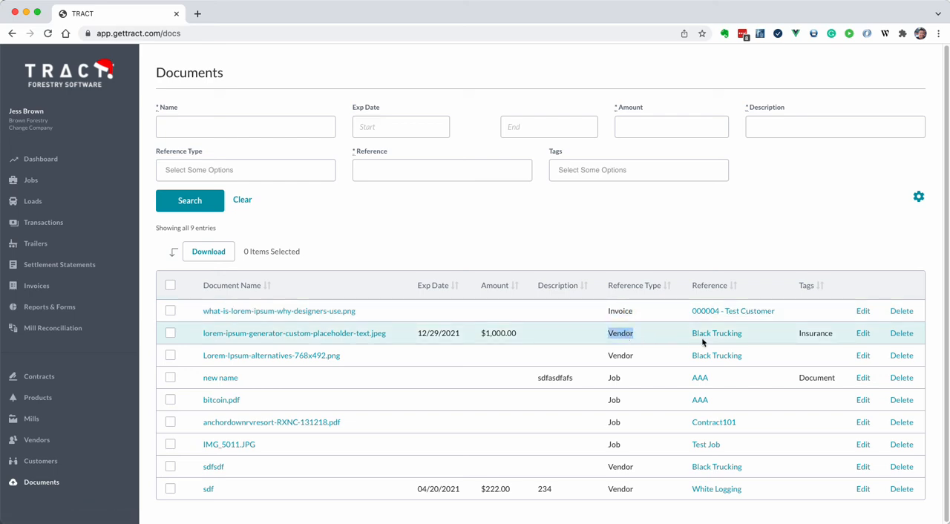
pyautogui.doubleClick(614, 377)
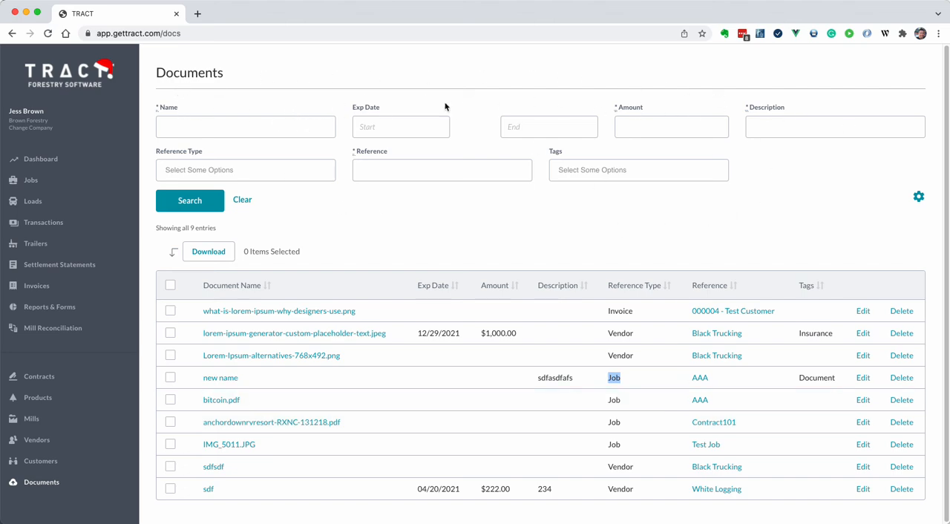
# - Search all documents by the name "black" and empty the name filter
pyautogui.click(273, 129)
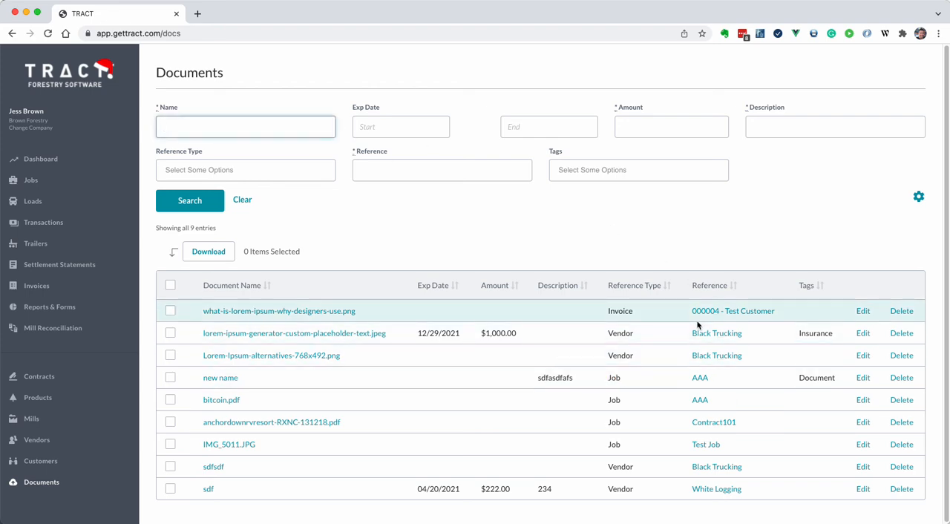
pyautogui.write('black')
pyautogui.press('Return')
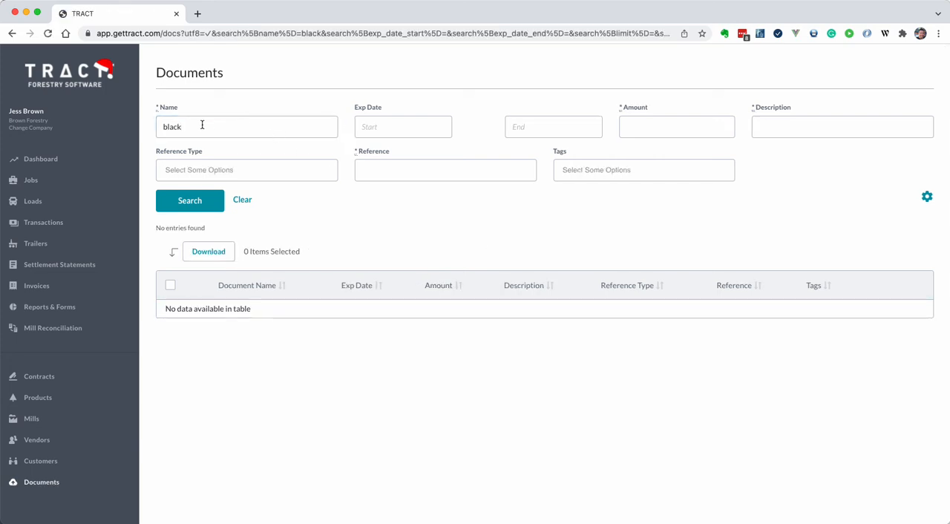
pyautogui.moveTo(202, 125); pyautogui.dragTo(157, 127)
pyautogui.press('BackSpace')
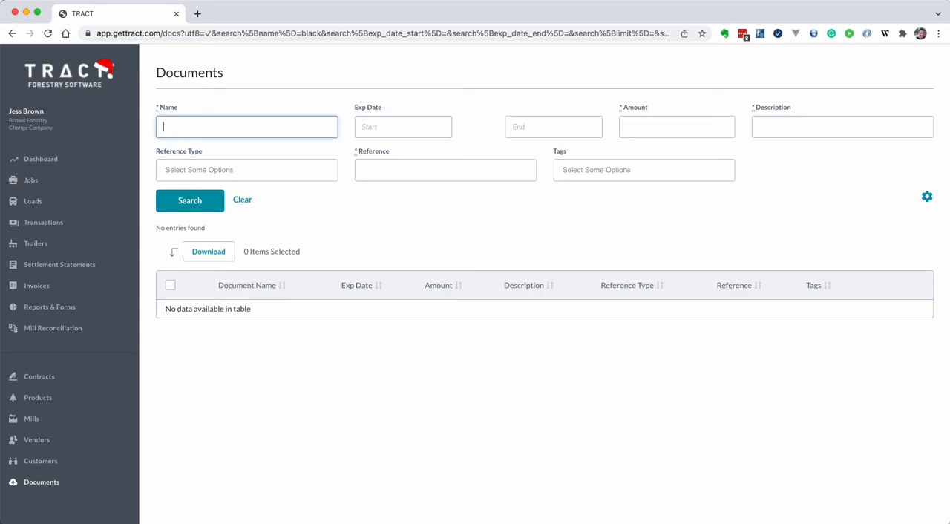
# - Search the documents by the reference "black" and clear the filters
pyautogui.click(387, 169)
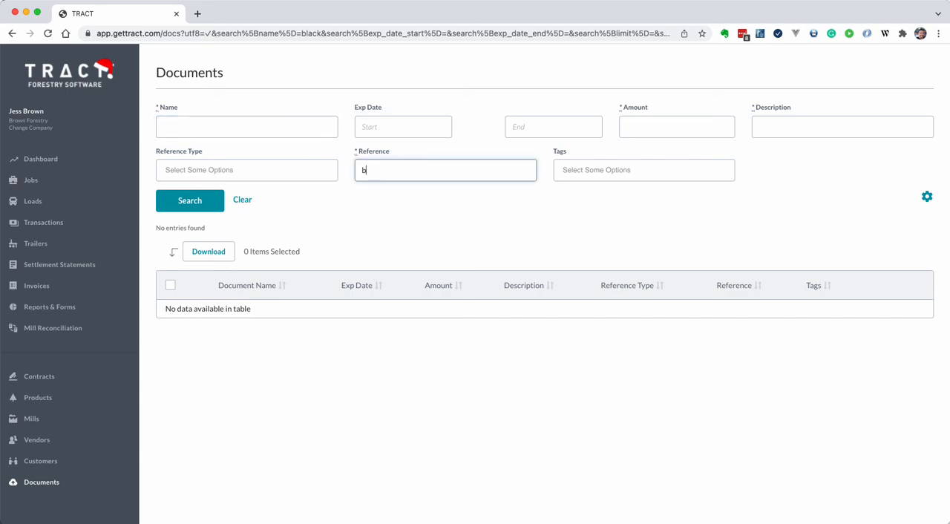
pyautogui.write('black')
pyautogui.press('Return')
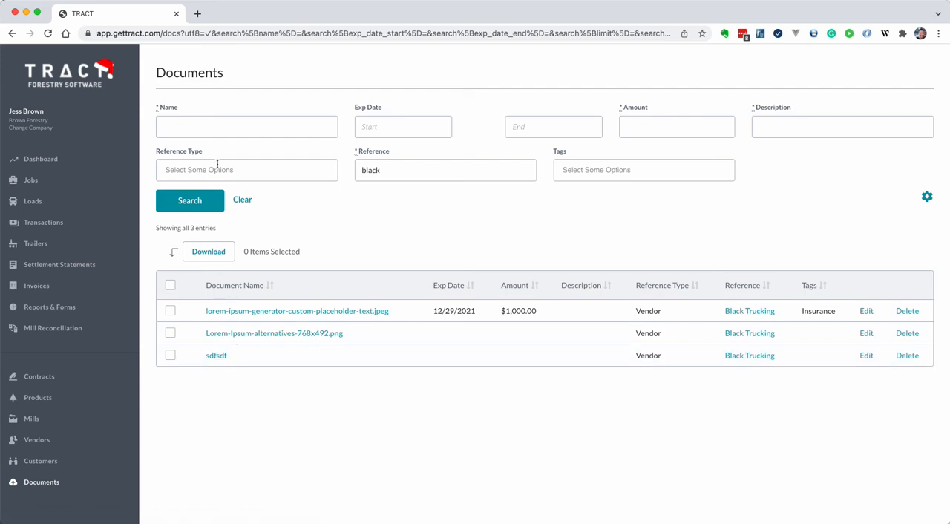
pyautogui.click(238, 120)
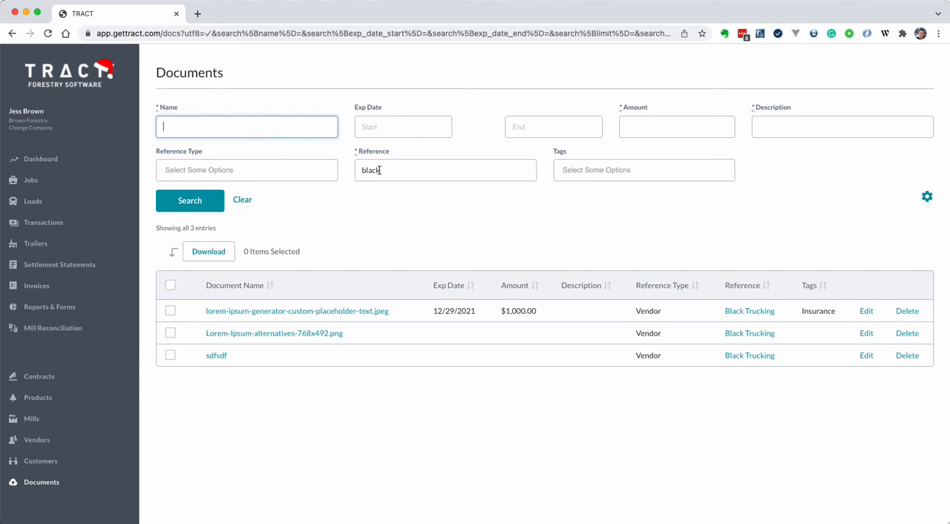
pyautogui.click(242, 199)
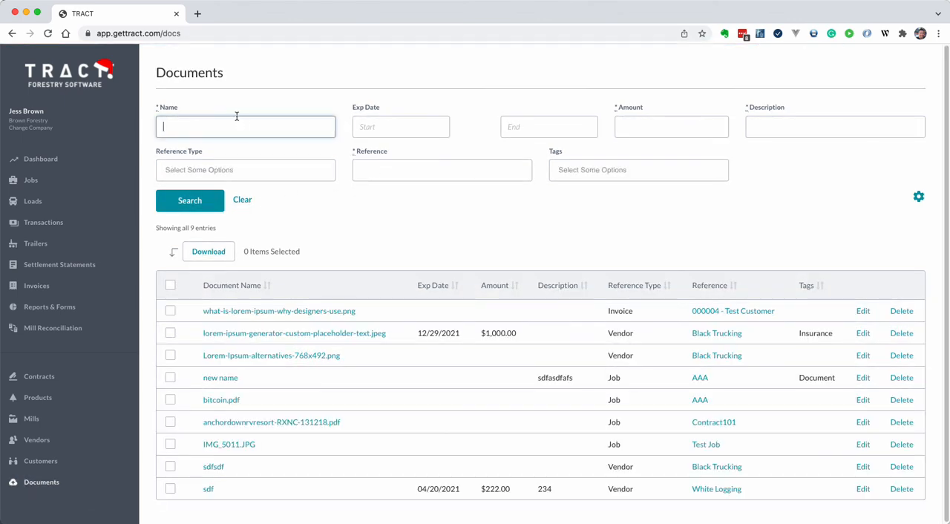
# - Search the documents by the name "lorem" and clear the filters
pyautogui.press('Return')
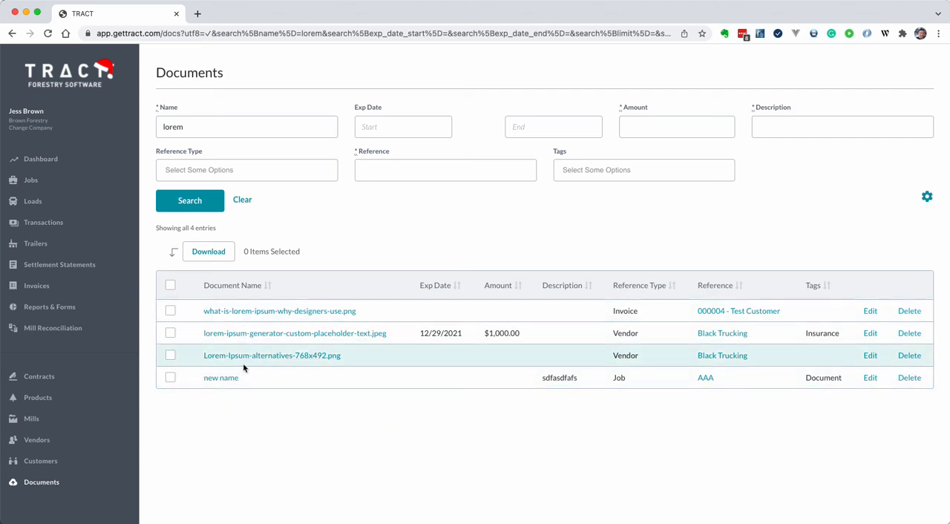
pyautogui.click(183, 125)
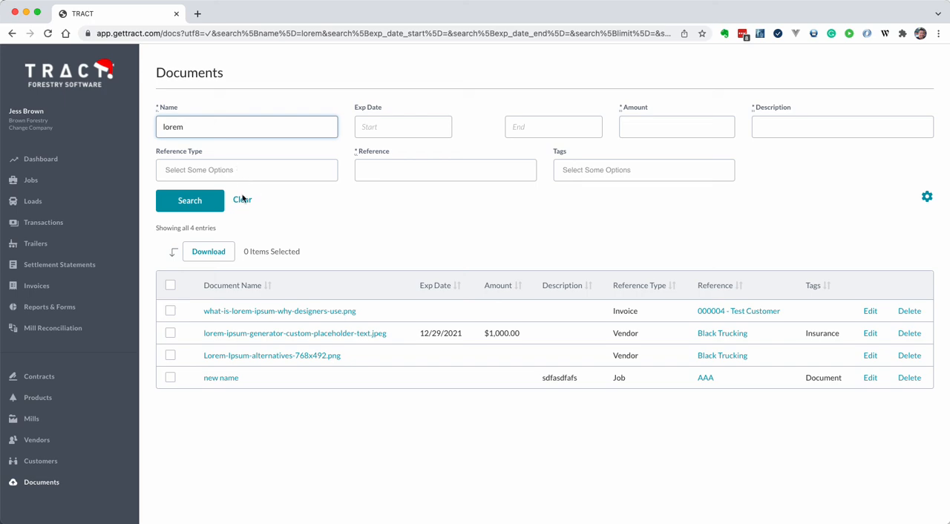
pyautogui.click(243, 199)
# - Filter the documents by the reference type Job and clear the filters
pyautogui.click(223, 170)
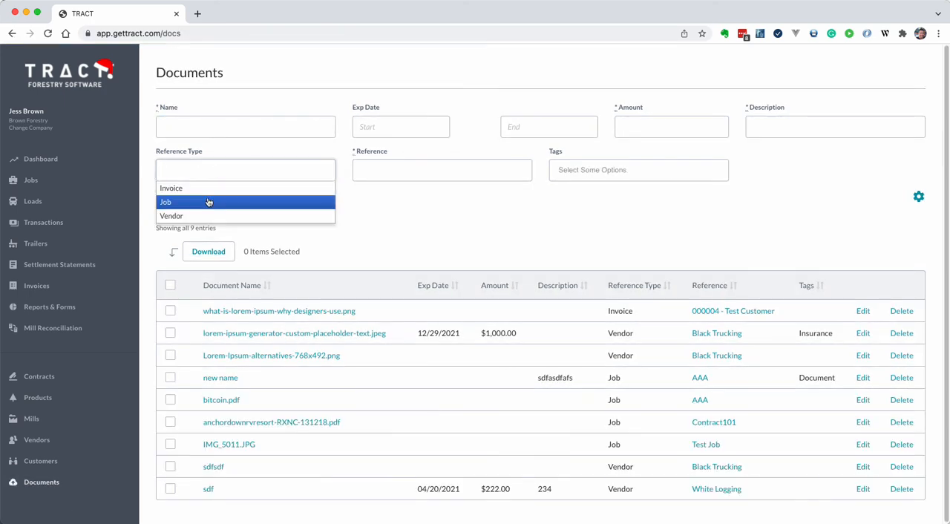
pyautogui.click(208, 202)
pyautogui.click(190, 200)
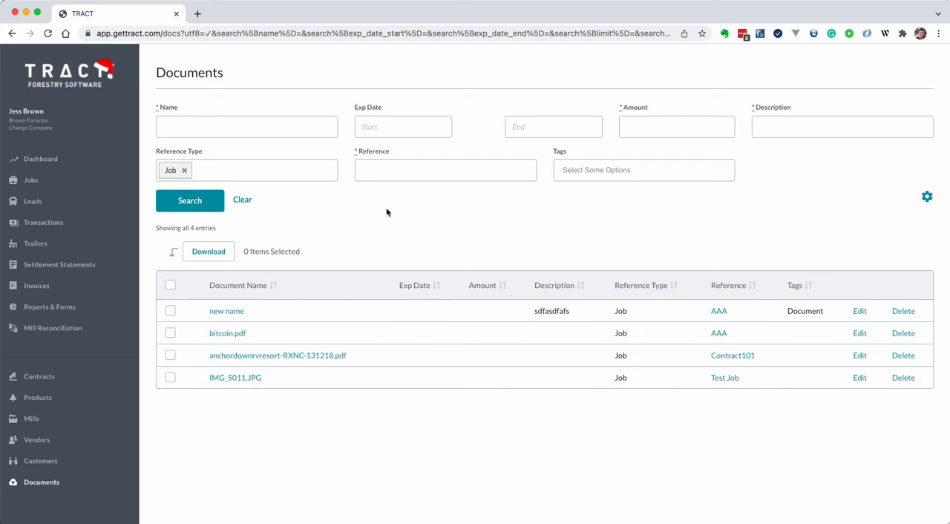
pyautogui.click(242, 200)
# - Filter the documents by the tag Insurance
pyautogui.click(578, 172)
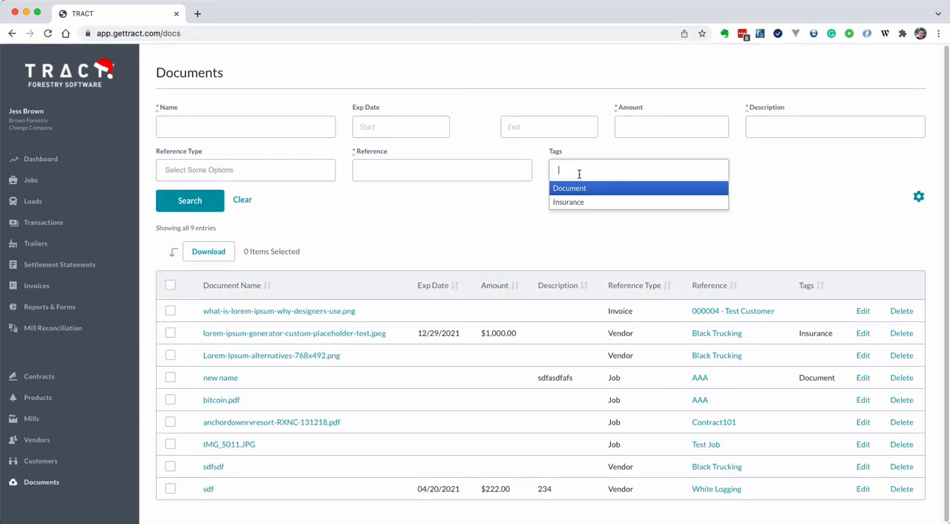
pyautogui.write('i')
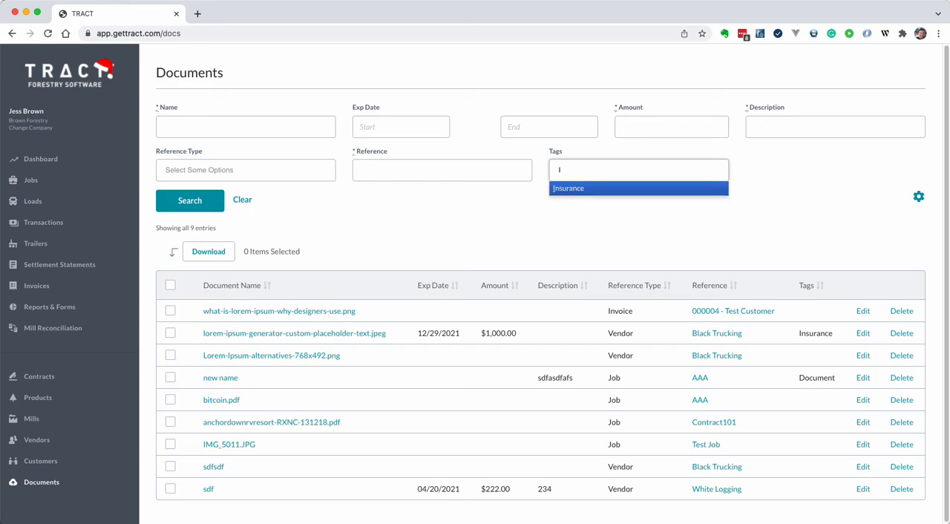
pyautogui.press('Return')
pyautogui.click(215, 208)
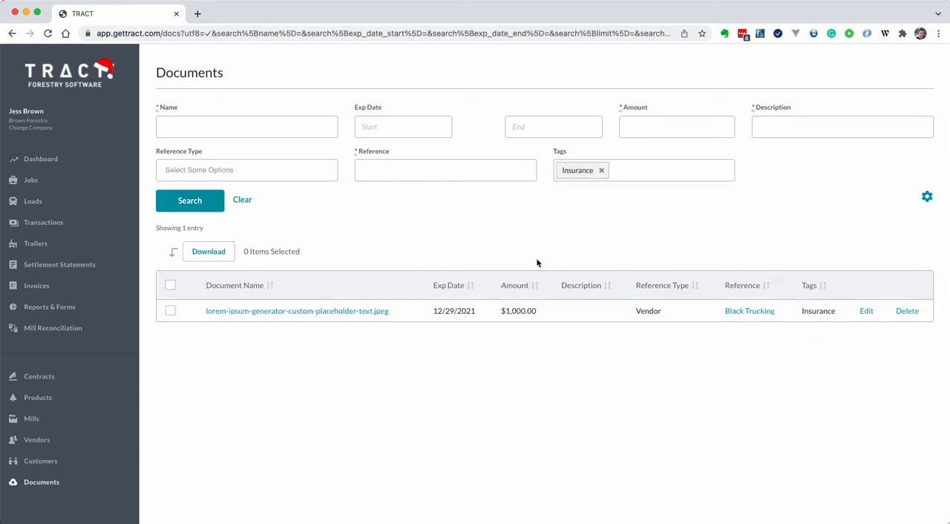
# - Hide the Amount and Exp Date columns in the document list and rerun the search
pyautogui.click(926, 196)
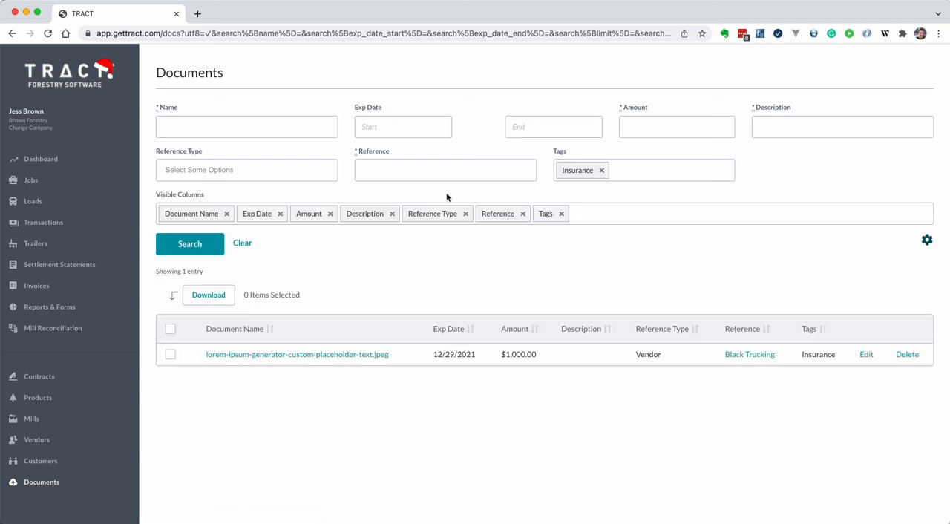
pyautogui.click(330, 214)
pyautogui.click(281, 214)
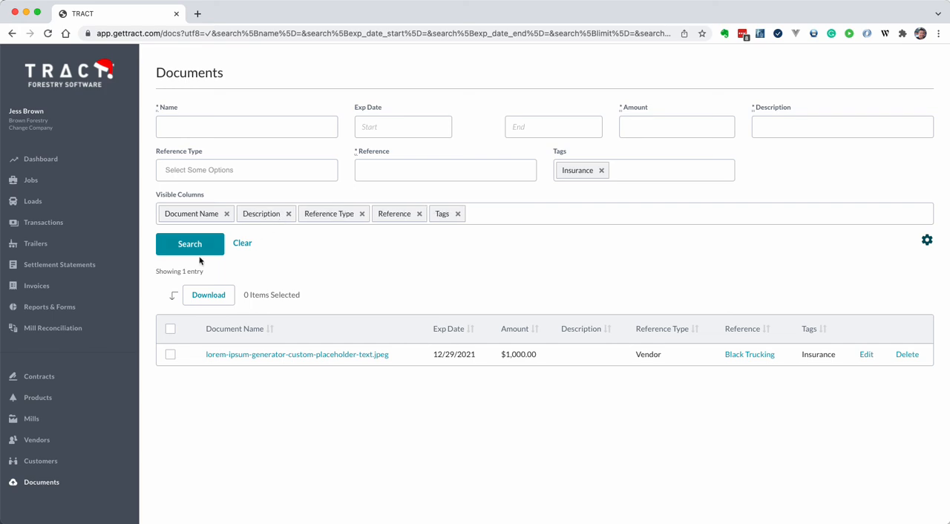
pyautogui.click(199, 259)
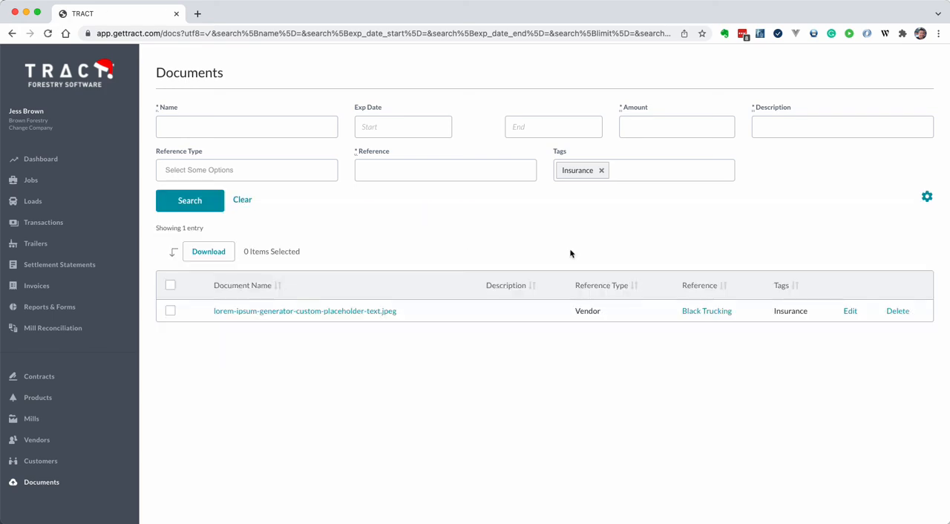
# - Clear the search filters and select lorem-ipsum-generator-custom-placeholder-text.jpeg and Lorem-Ipsum-alternatives-768x492.png in the document list
pyautogui.click(243, 200)
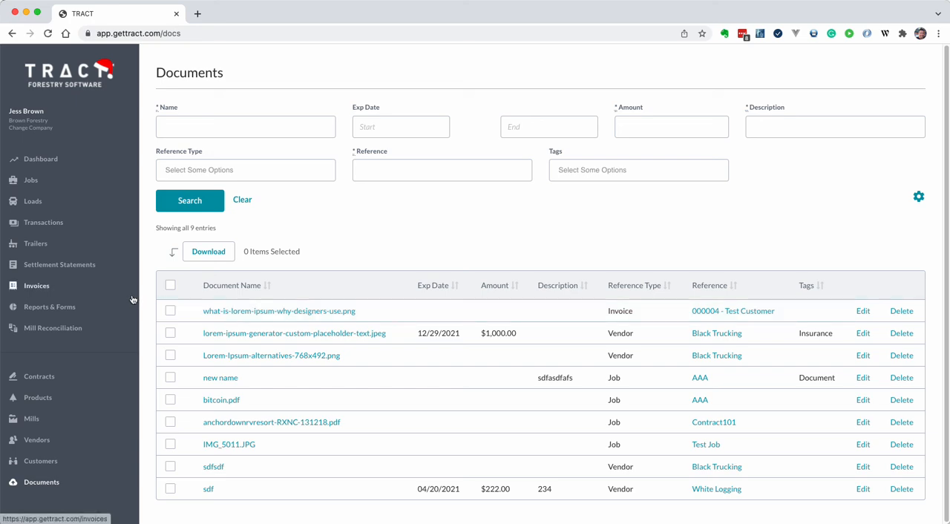
pyautogui.click(170, 334)
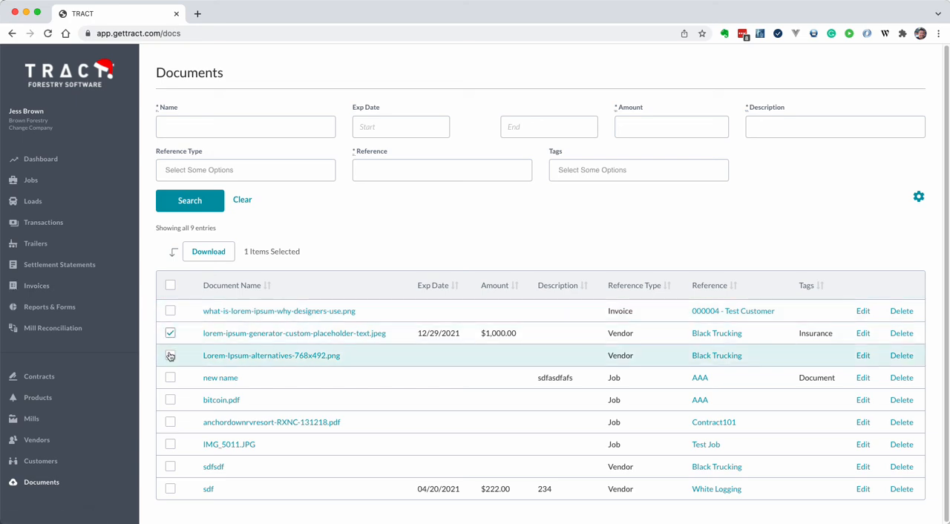
pyautogui.click(170, 356)
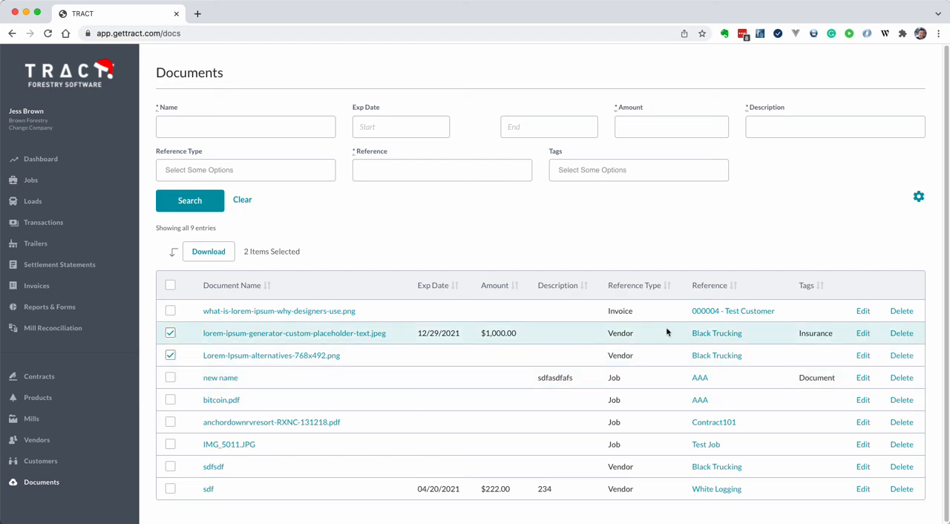
# - Download the two selected documents as a zip archive into the Downloads folder and extract the archive
pyautogui.click(227, 252)
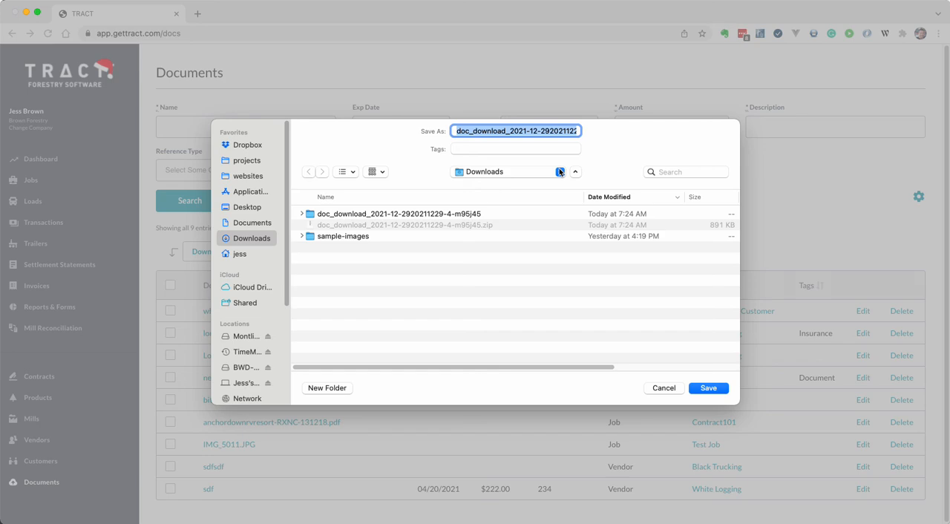
pyautogui.press('Return')
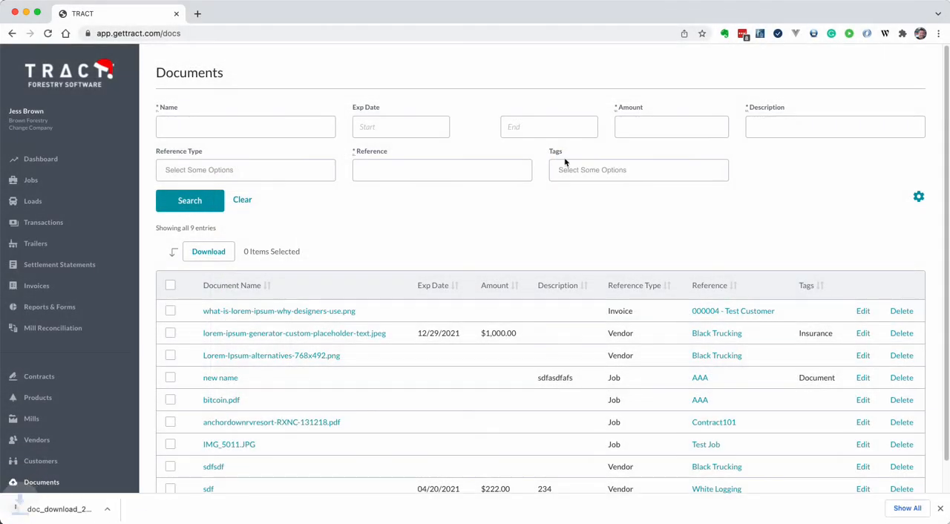
pyautogui.click(93, 509)
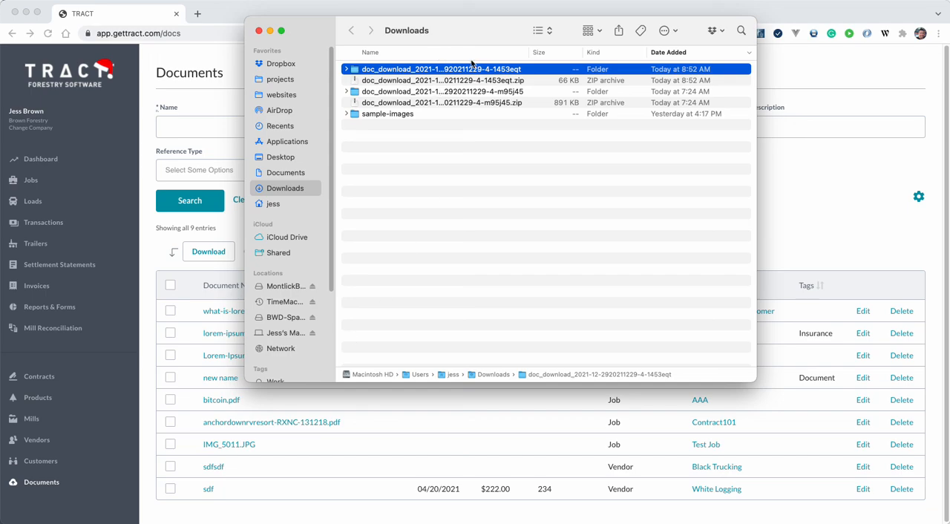
# - Preview Lorem-Ipsum-alternatives-768x492.png and lorem-ipsum-generator-custom-placeholder-text.jpeg in the extracted folder, and close the Finder window
pyautogui.press('super+Down')
pyautogui.press('Down')
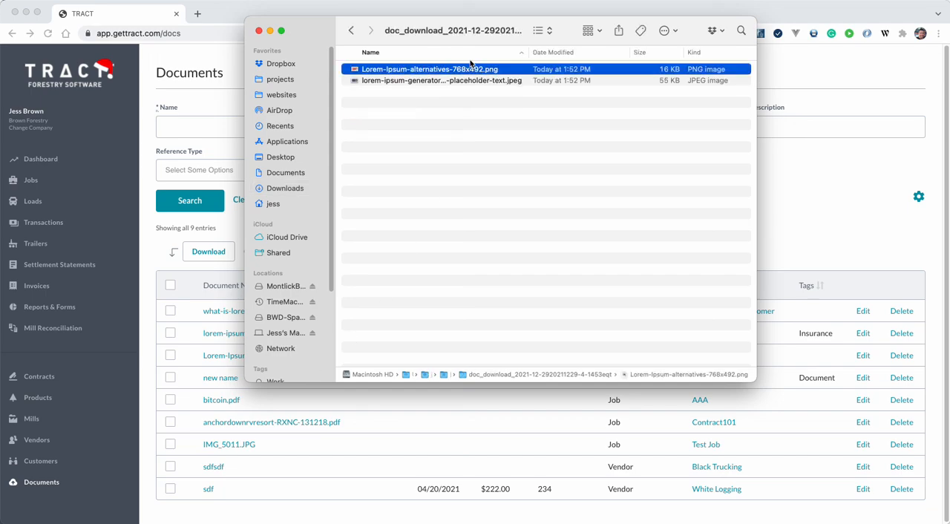
pyautogui.hotkey('shift', 'Down')
pyautogui.hotkey('shift', 'Up')
pyautogui.press('space')
pyautogui.press('Down')
pyautogui.press('space')
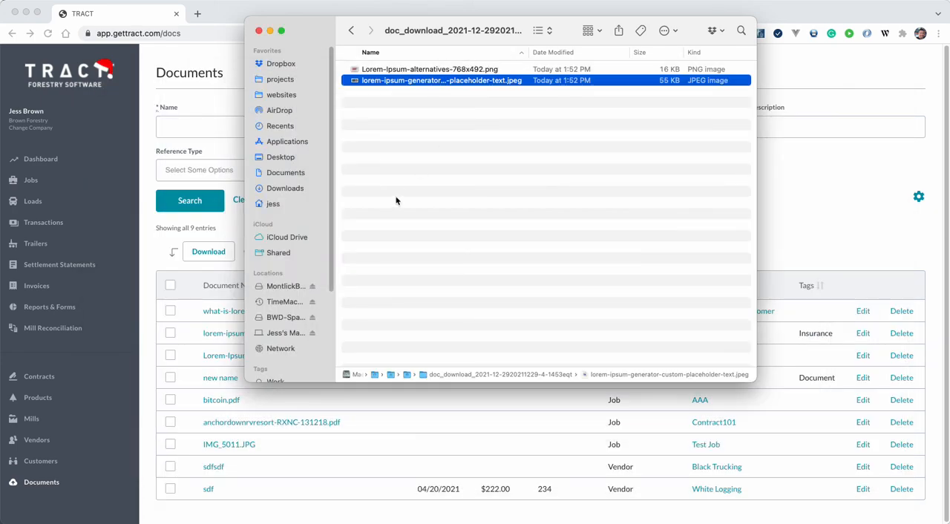
pyautogui.press('super+w')
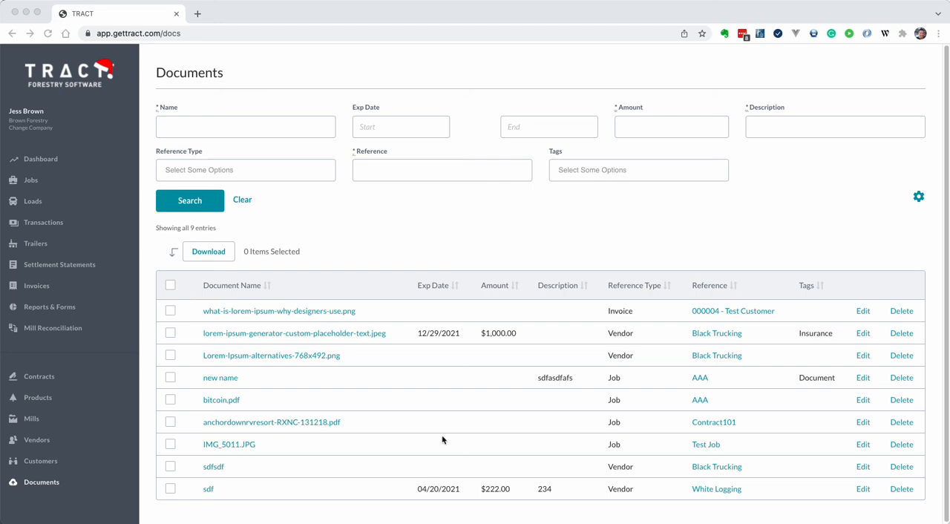